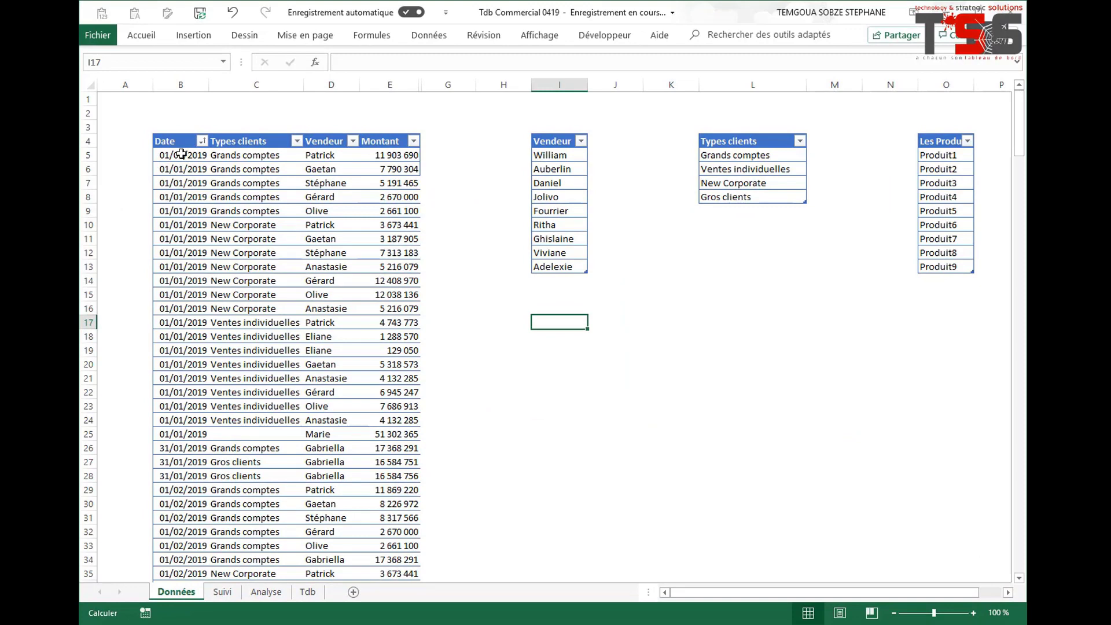
# Examine the sales table on the Données sheet, going through its January and February 2019 rows and its columns.
pyautogui.moveTo(181, 154); pyautogui.dragTo(382, 429)
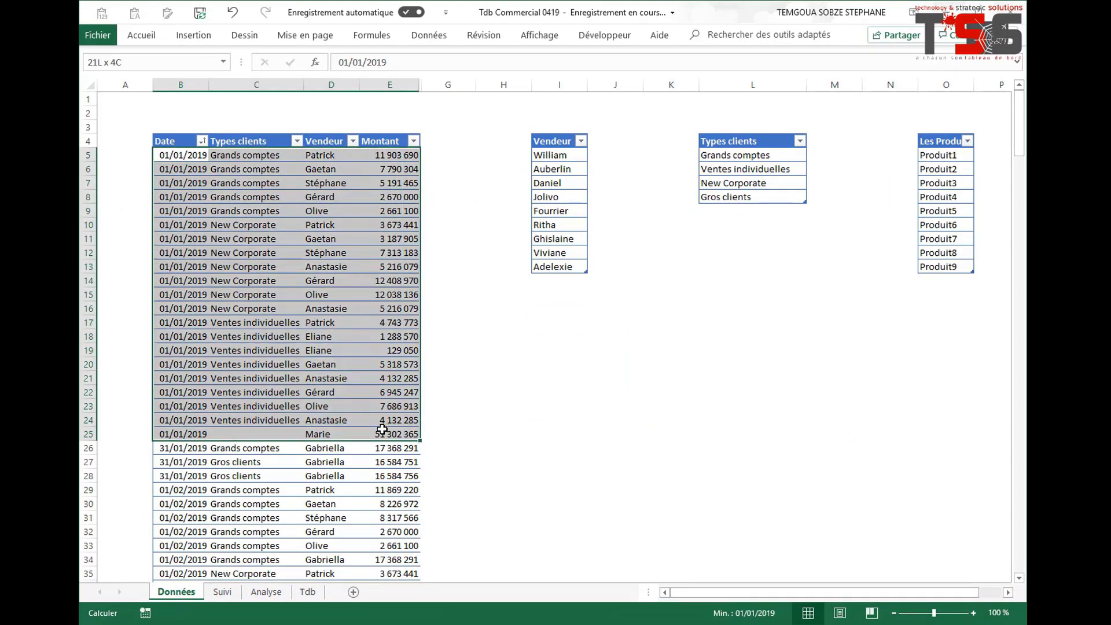
pyautogui.moveTo(546, 155); pyautogui.dragTo(544, 270)
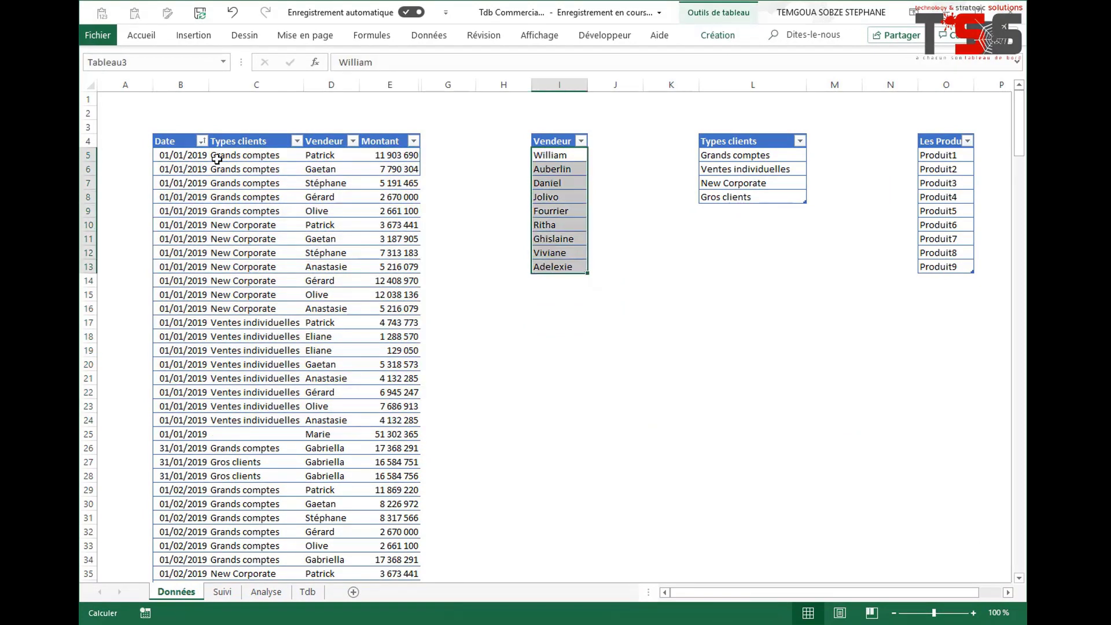
pyautogui.moveTo(174, 154); pyautogui.dragTo(405, 322)
pyautogui.moveTo(264, 161); pyautogui.dragTo(260, 295)
pyautogui.moveTo(170, 155); pyautogui.dragTo(378, 436)
pyautogui.scroll(-4, 181, 405)
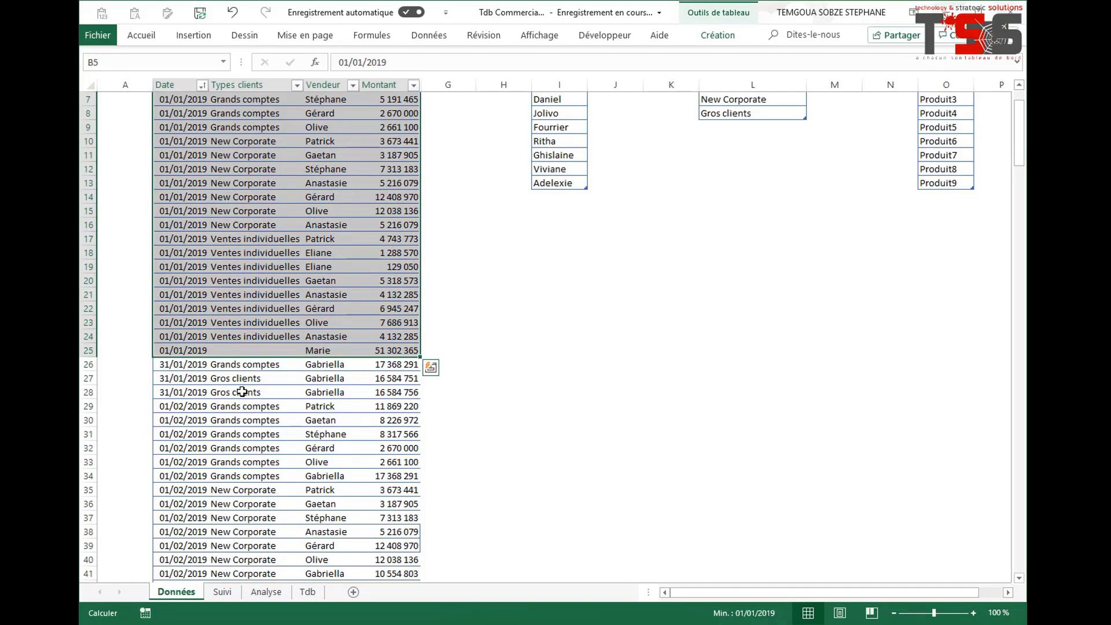
pyautogui.click(168, 282)
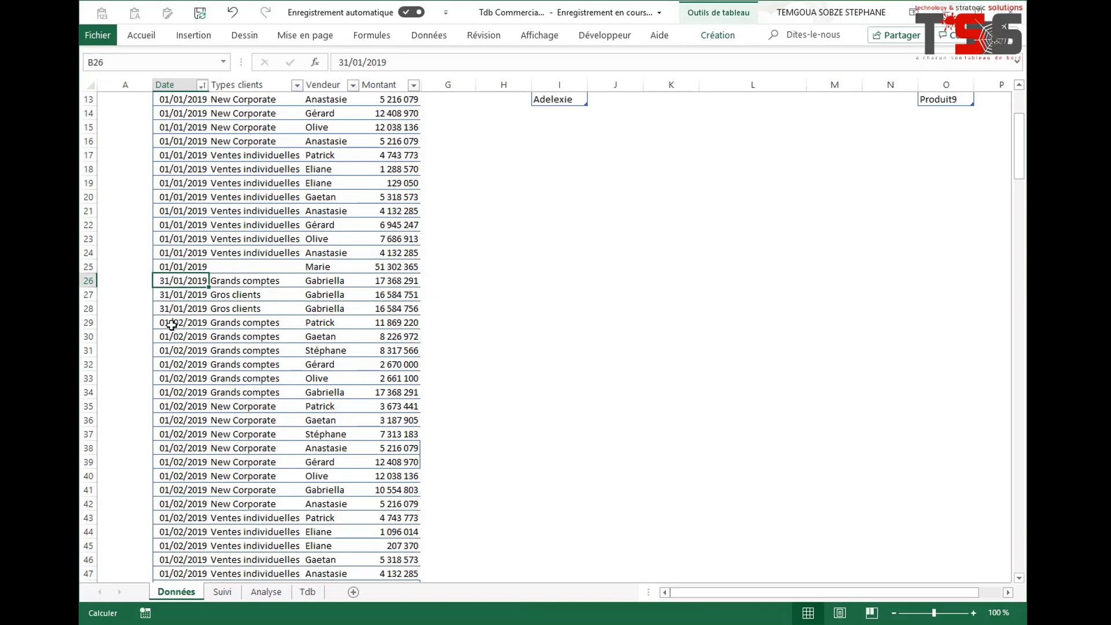
pyautogui.moveTo(172, 322); pyautogui.dragTo(369, 502)
pyautogui.scroll(-20, 284, 428)
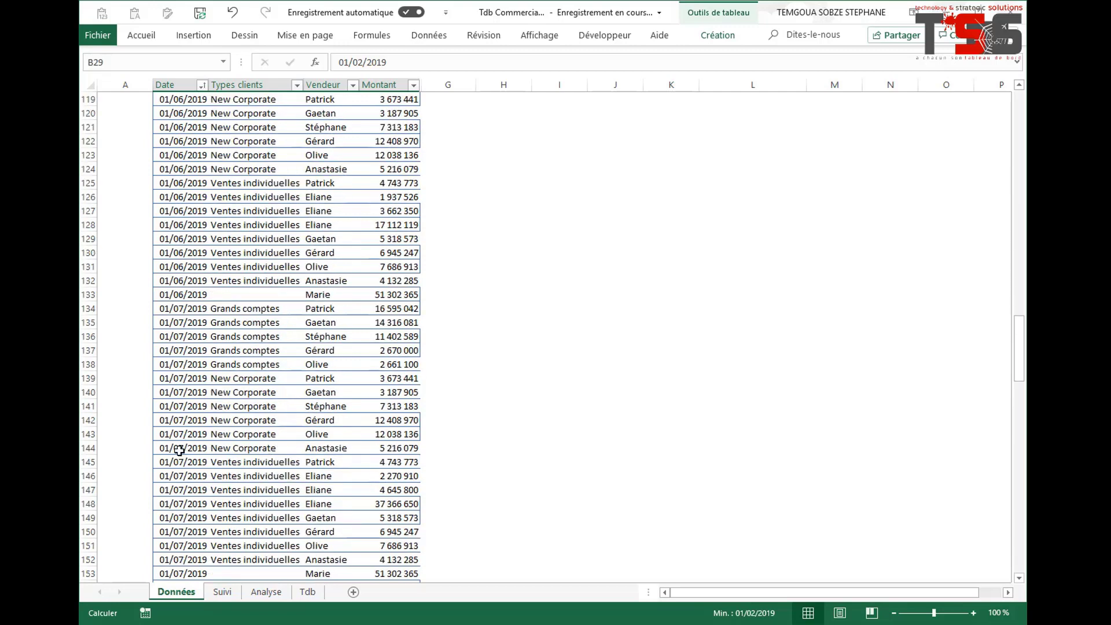
# Check the last row of the sales table's Date column and return to the Date header in B4.
pyautogui.click(180, 450)
pyautogui.hotkey('ctrl', 'Down')
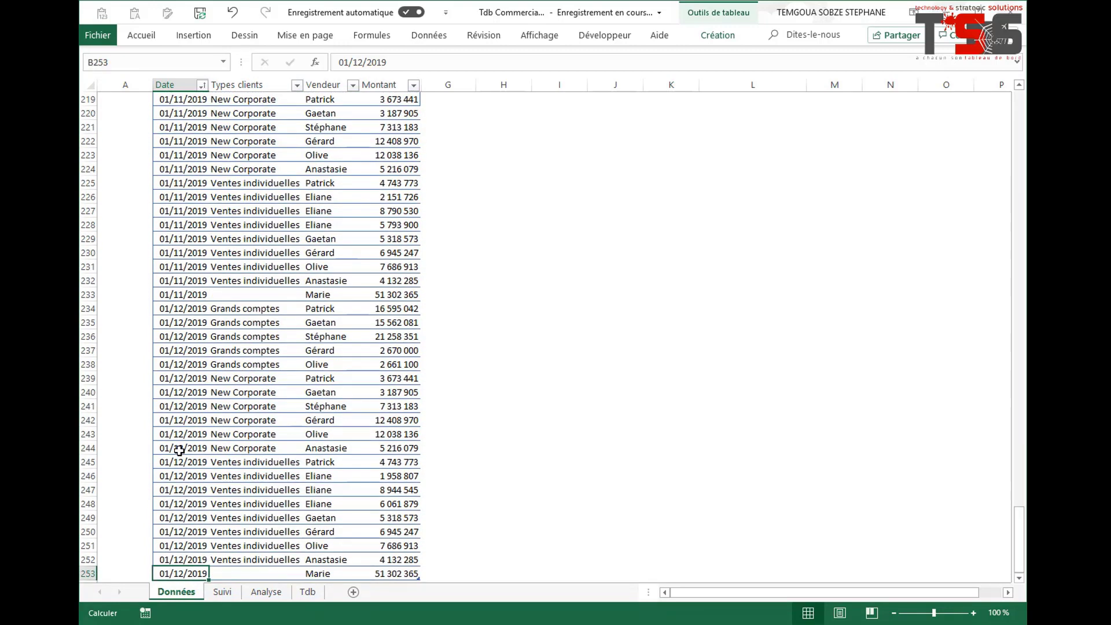
pyautogui.press('Down')
pyautogui.press('Up')
pyautogui.hotkey('ctrl', 'Up')
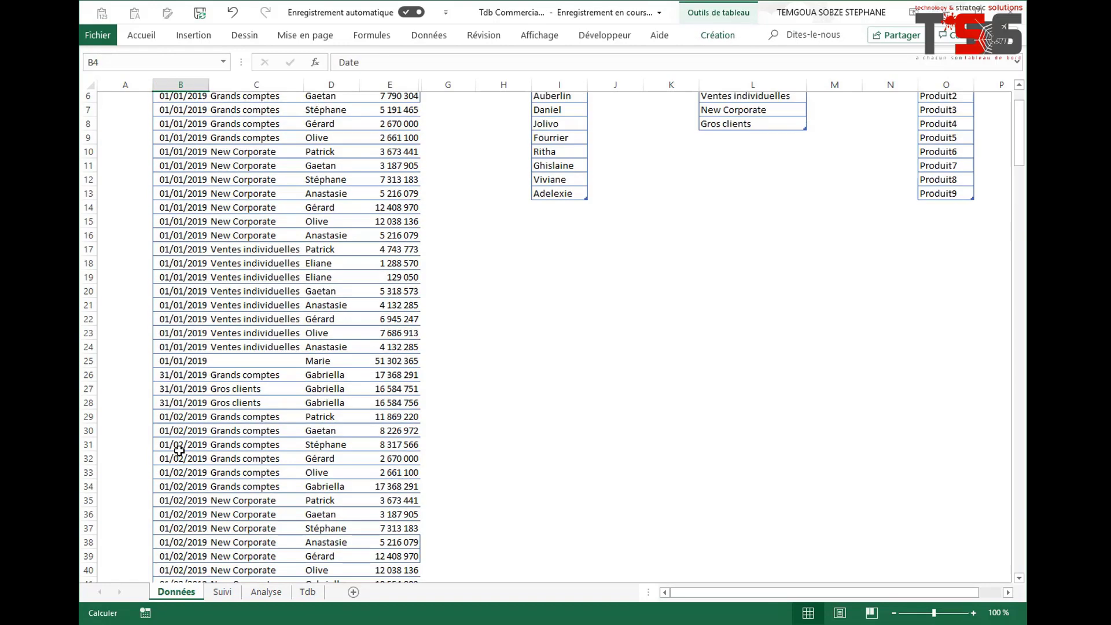
pyautogui.scroll(1, 232, 357)
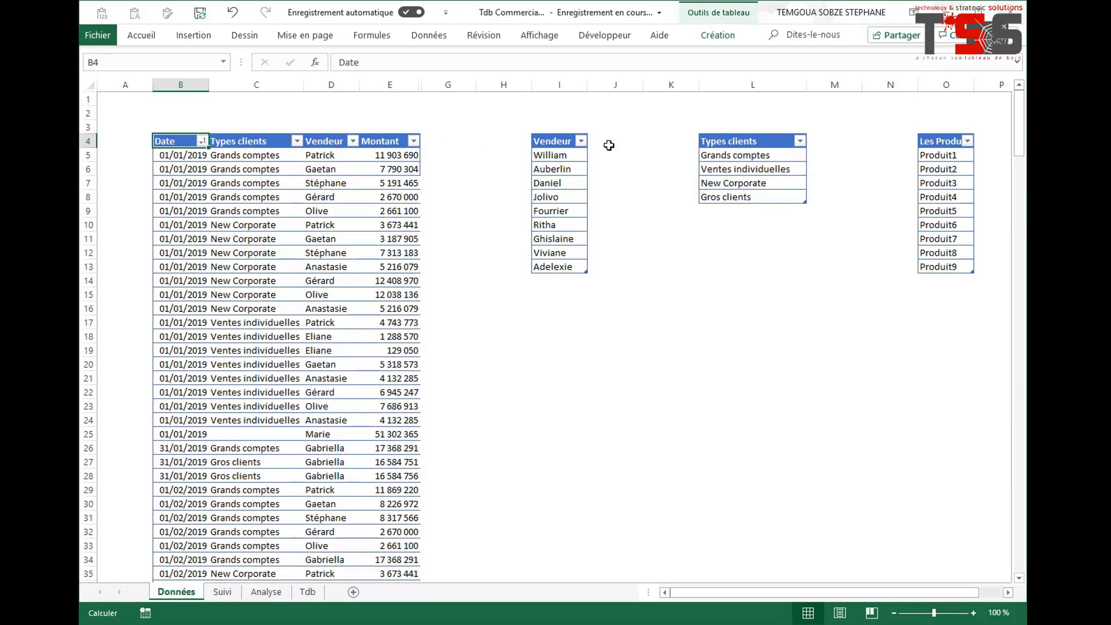
# Review the Vendeur, Types clients and Les Produits reference lists beside the sales table.
pyautogui.moveTo(571, 158); pyautogui.dragTo(567, 268)
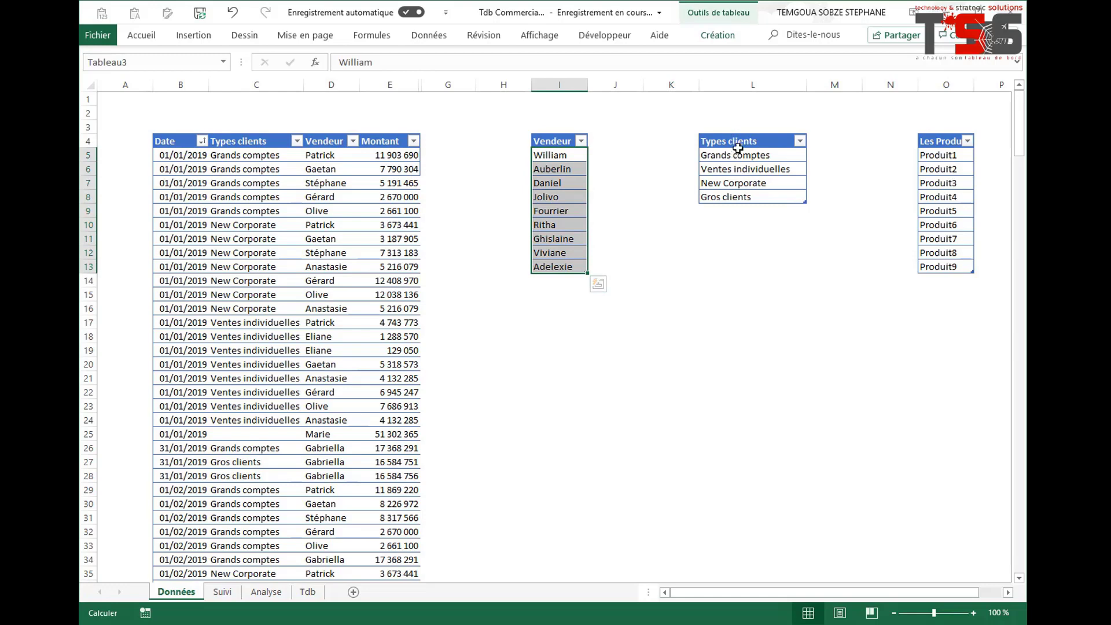
pyautogui.moveTo(735, 145); pyautogui.dragTo(737, 198)
pyautogui.moveTo(937, 158); pyautogui.dragTo(938, 254)
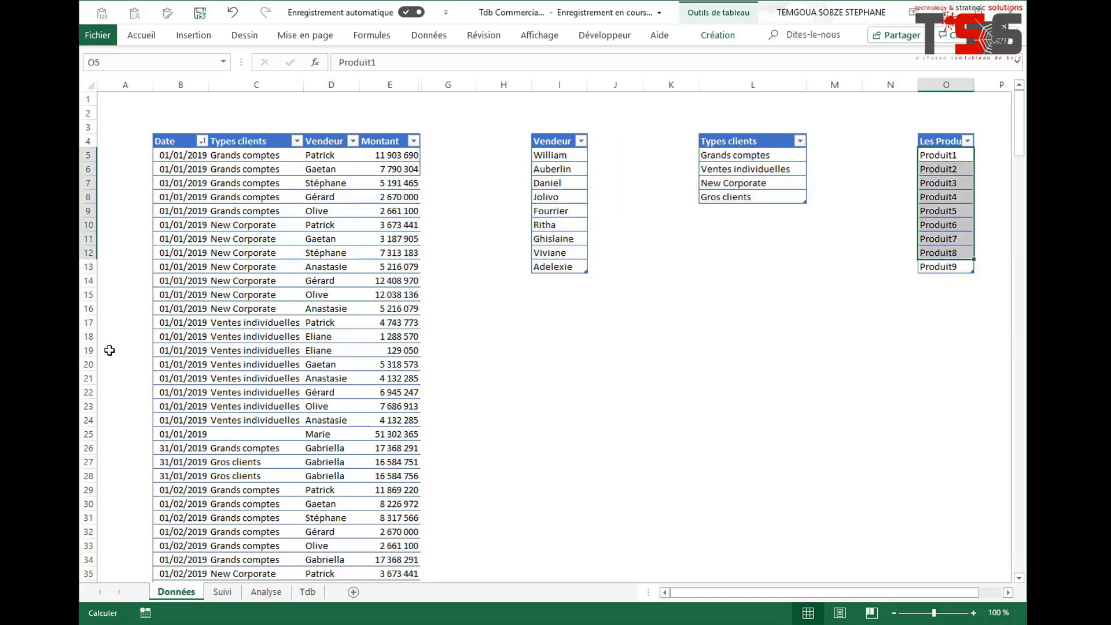
# Open the Suivi sheet and look through its records to the end, including the Date, Type and Raison sociale columns.
pyautogui.click(225, 593)
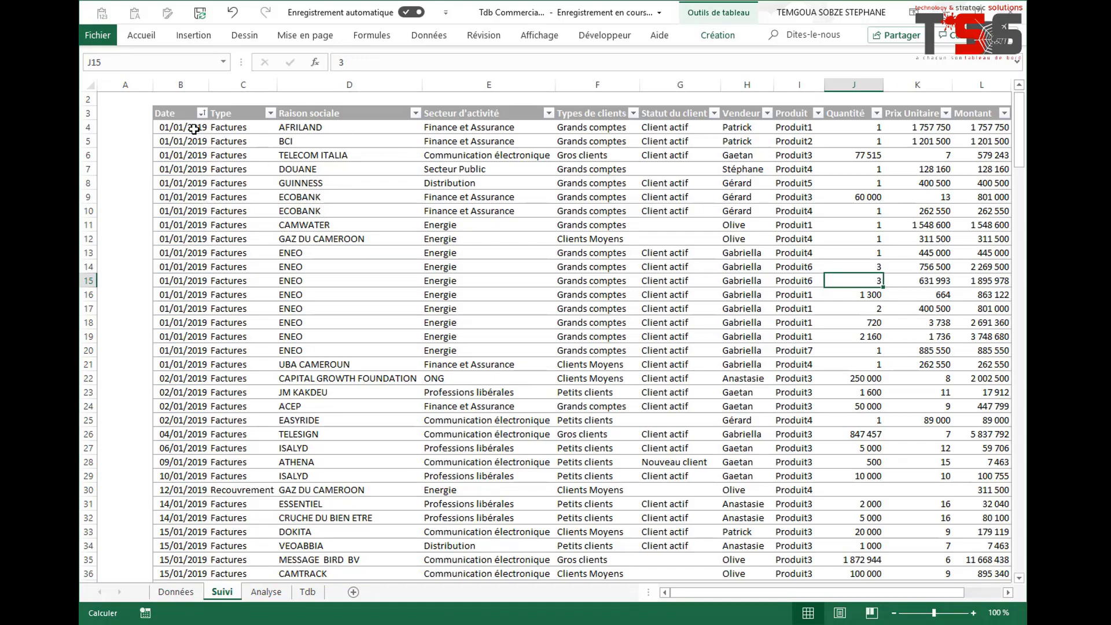
pyautogui.moveTo(193, 129); pyautogui.dragTo(193, 366)
pyautogui.scroll(-20, 188, 370)
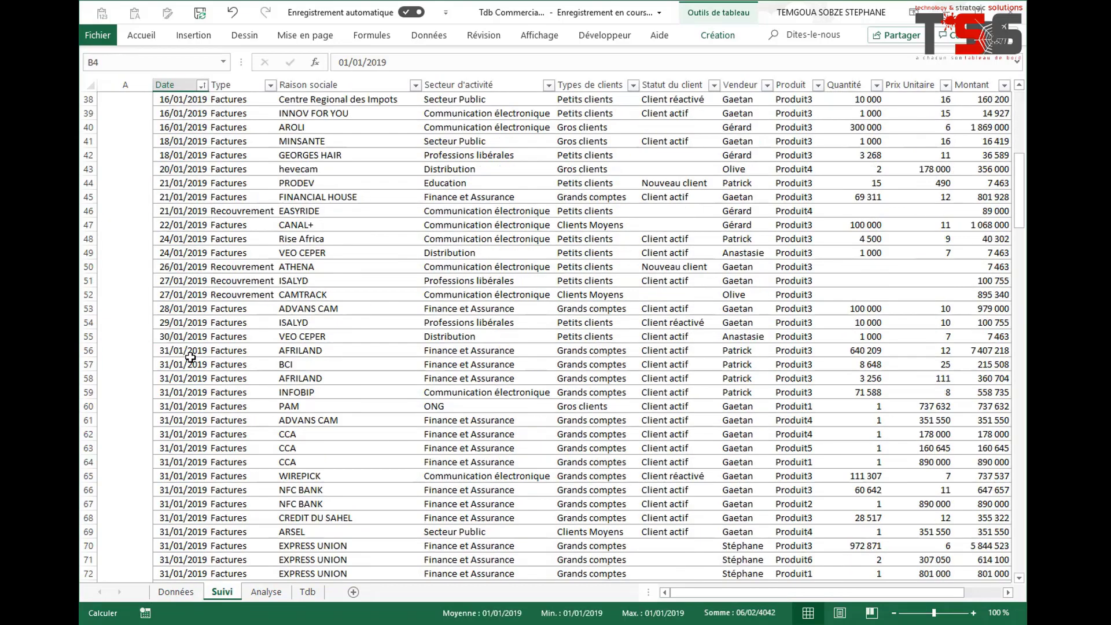
pyautogui.scroll(-7, 184, 378)
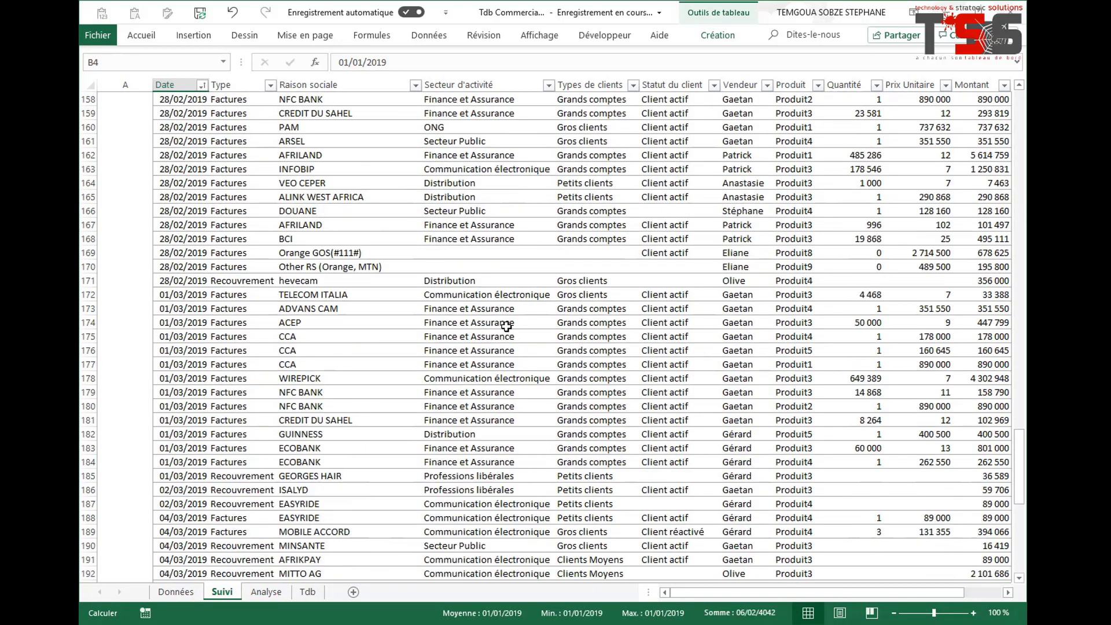
pyautogui.moveTo(1019, 489); pyautogui.dragTo(1022, 560)
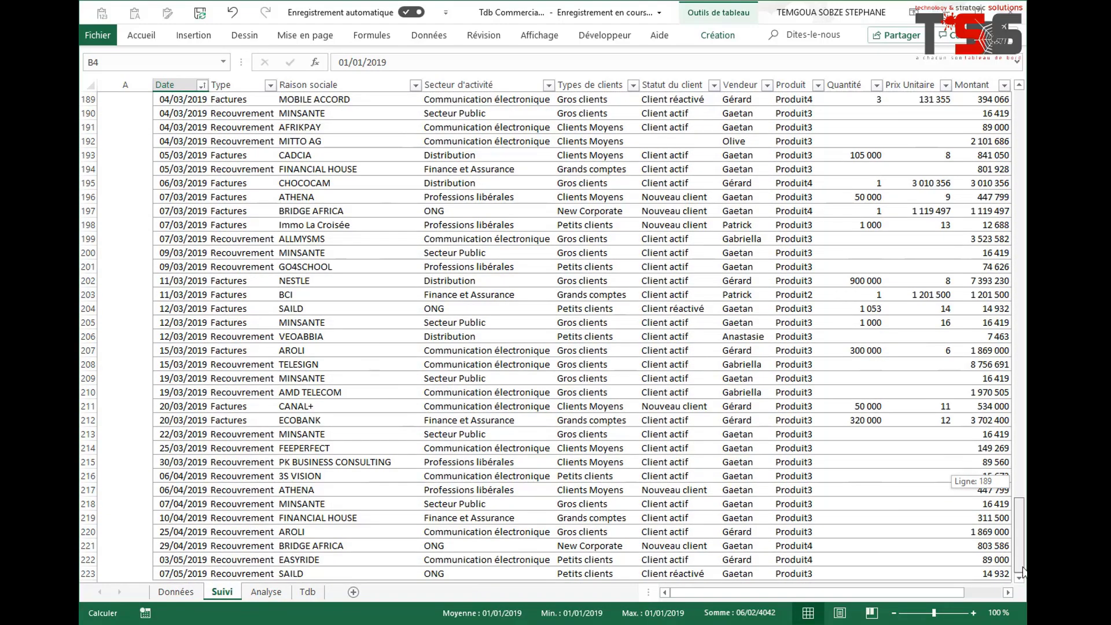
pyautogui.moveTo(1023, 561); pyautogui.dragTo(1009, 101)
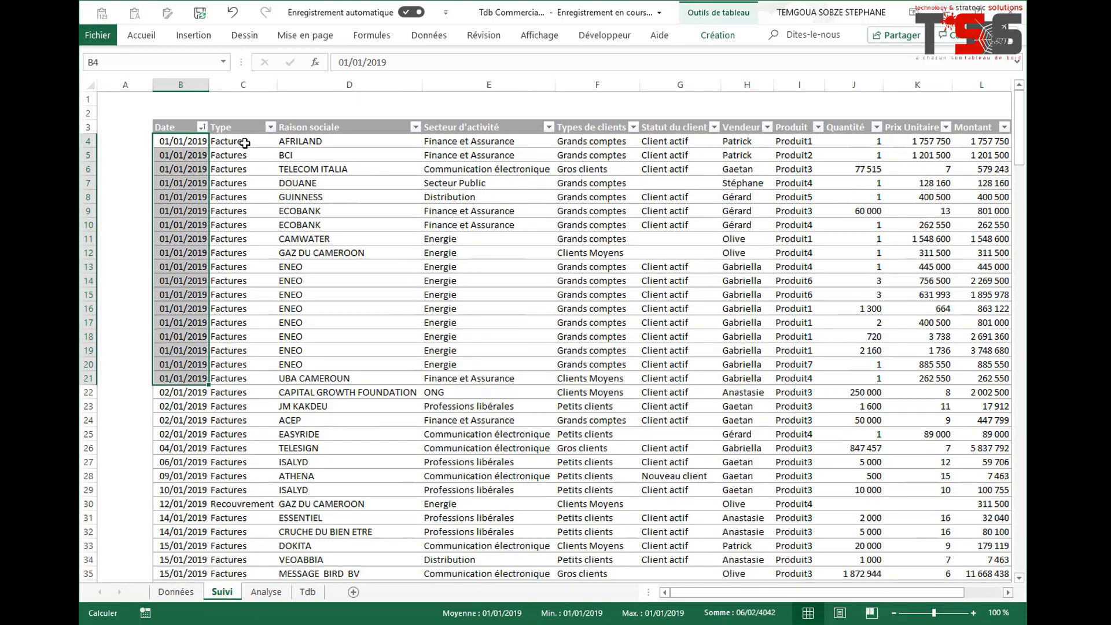
pyautogui.moveTo(237, 140); pyautogui.dragTo(347, 336)
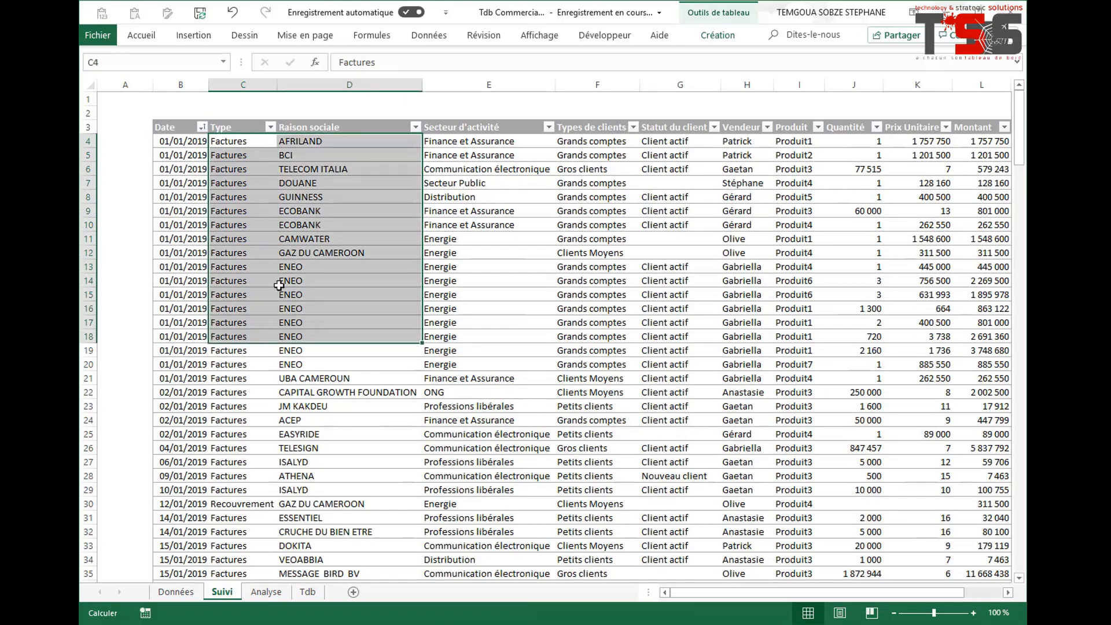
# Filter the Type column to exclude Factures and show only Recouvrement, and check the Vendeur and Produit entries of those rows.
pyautogui.click(270, 127)
pyautogui.click(130, 277)
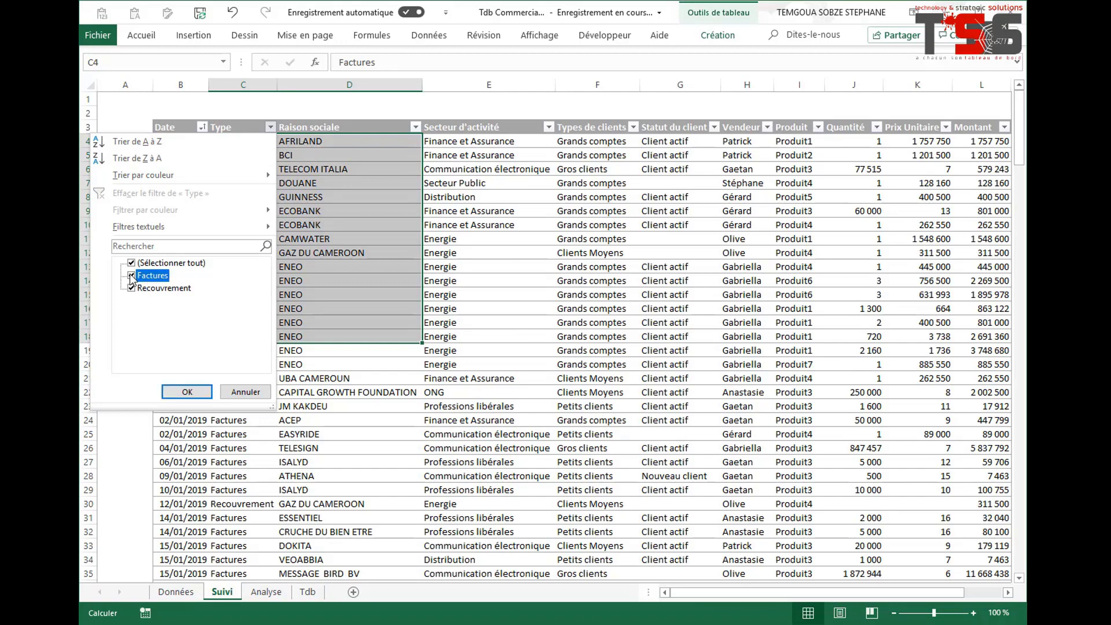
pyautogui.click(187, 392)
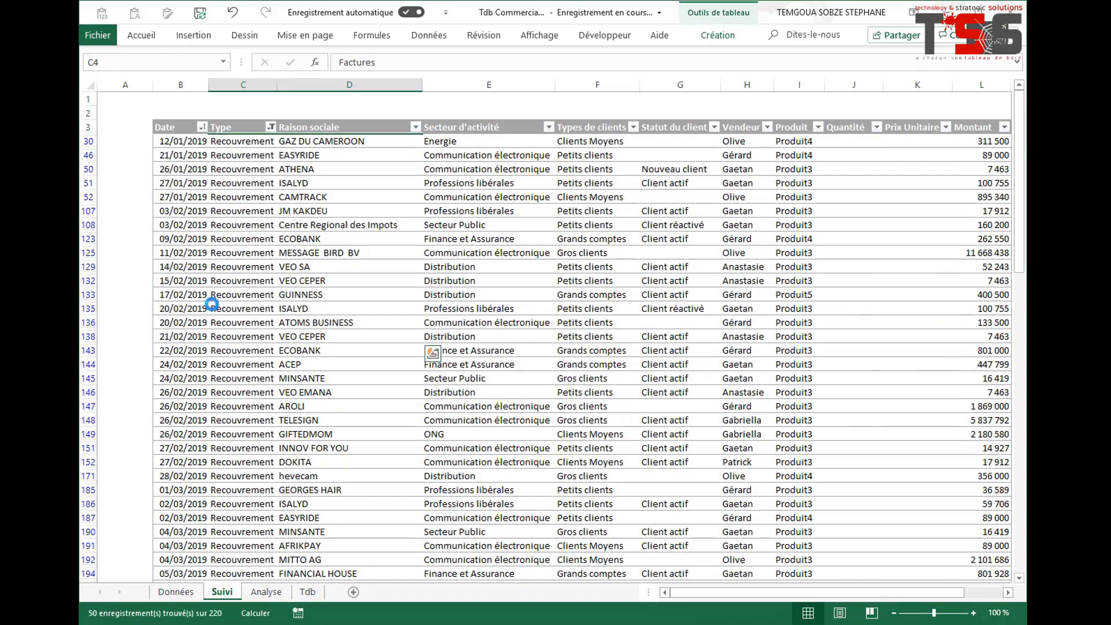
pyautogui.click(237, 154)
pyautogui.click(805, 167)
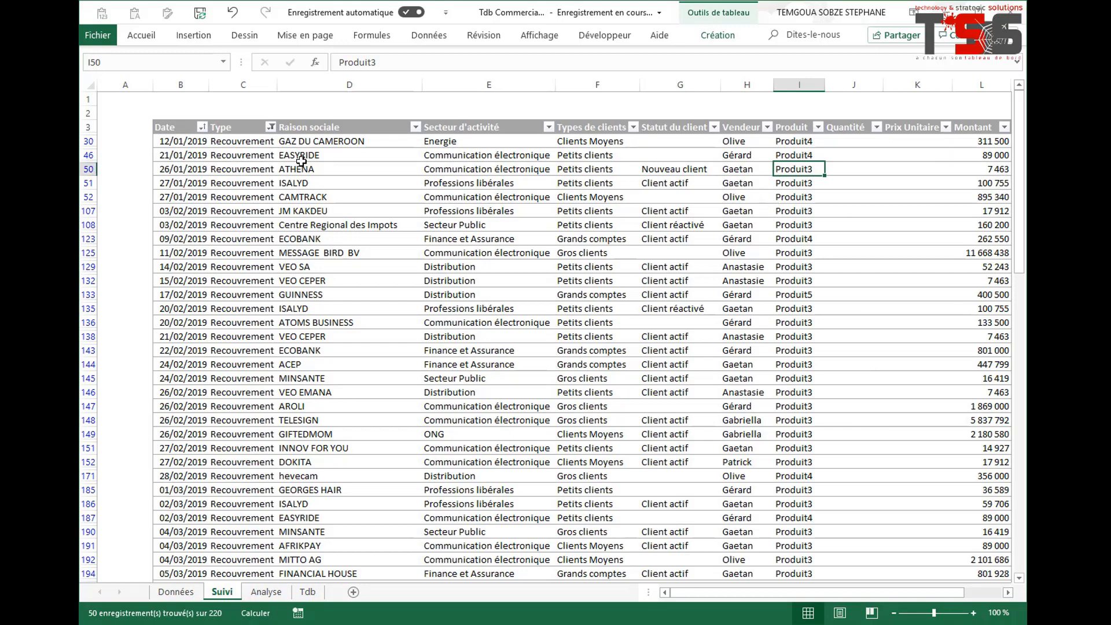
pyautogui.click(739, 183)
pyautogui.click(801, 165)
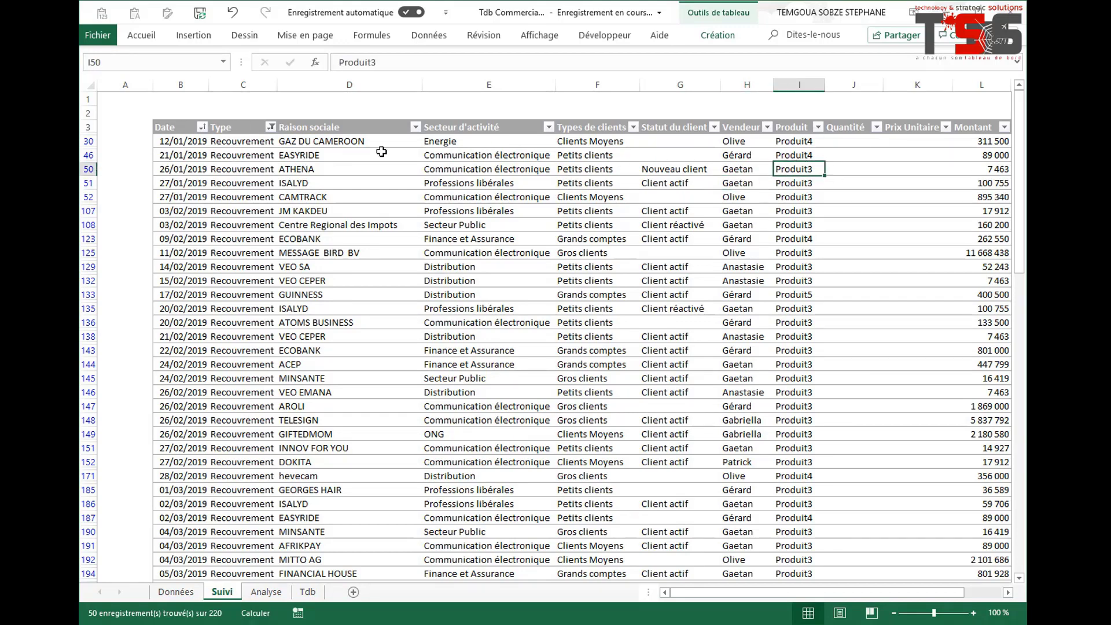
# Clear the filter on the Type column of the Suivi table.
pyautogui.click(271, 127)
pyautogui.click(152, 195)
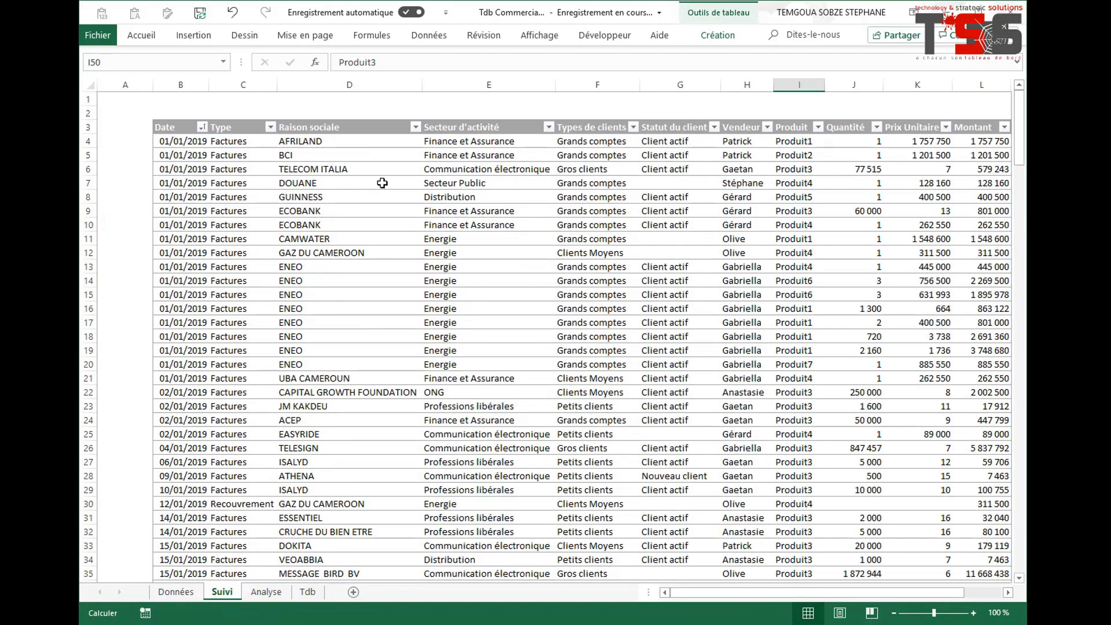
# Examine the remaining columns of the Suivi table one by one, from Raison sociale through Montant to Zone de vente.
pyautogui.moveTo(352, 144); pyautogui.dragTo(367, 376)
pyautogui.moveTo(489, 155); pyautogui.dragTo(489, 365)
pyautogui.moveTo(590, 183); pyautogui.dragTo(591, 365)
pyautogui.moveTo(680, 182); pyautogui.dragTo(688, 292)
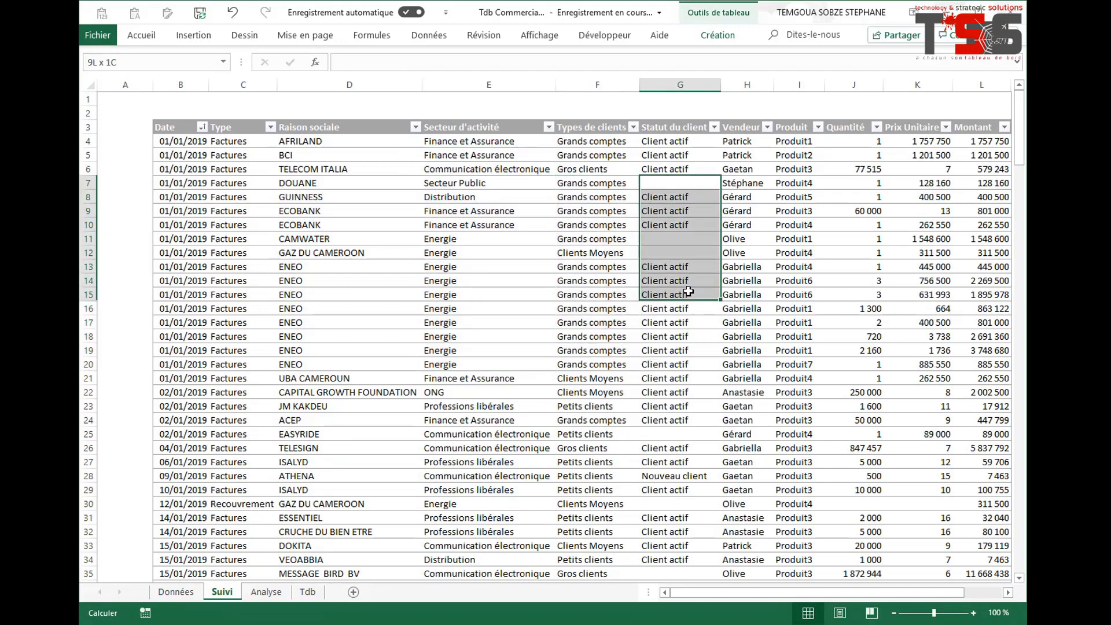
pyautogui.moveTo(739, 141); pyautogui.dragTo(761, 268)
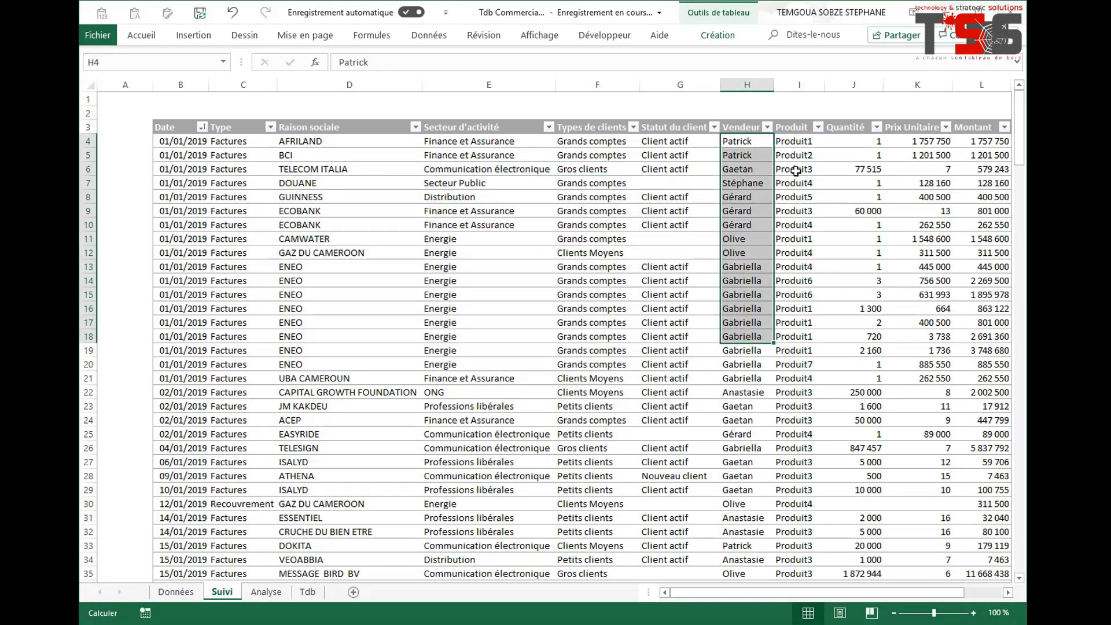
pyautogui.moveTo(794, 169); pyautogui.dragTo(796, 348)
pyautogui.moveTo(833, 139); pyautogui.dragTo(868, 339)
pyautogui.moveTo(912, 145); pyautogui.dragTo(914, 339)
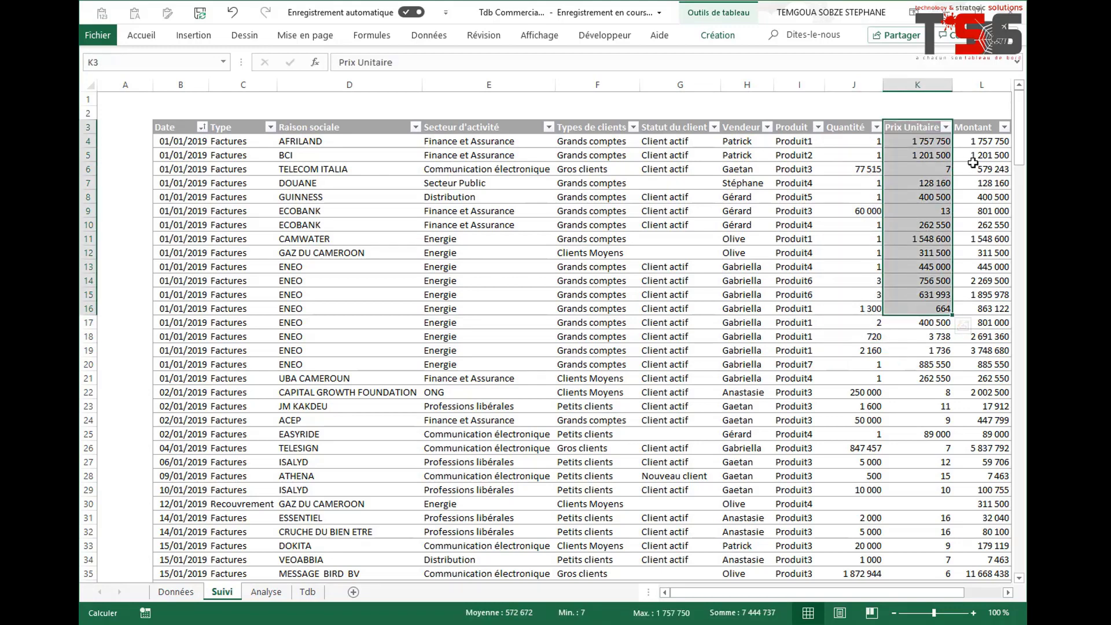
pyautogui.moveTo(979, 169); pyautogui.dragTo(978, 266)
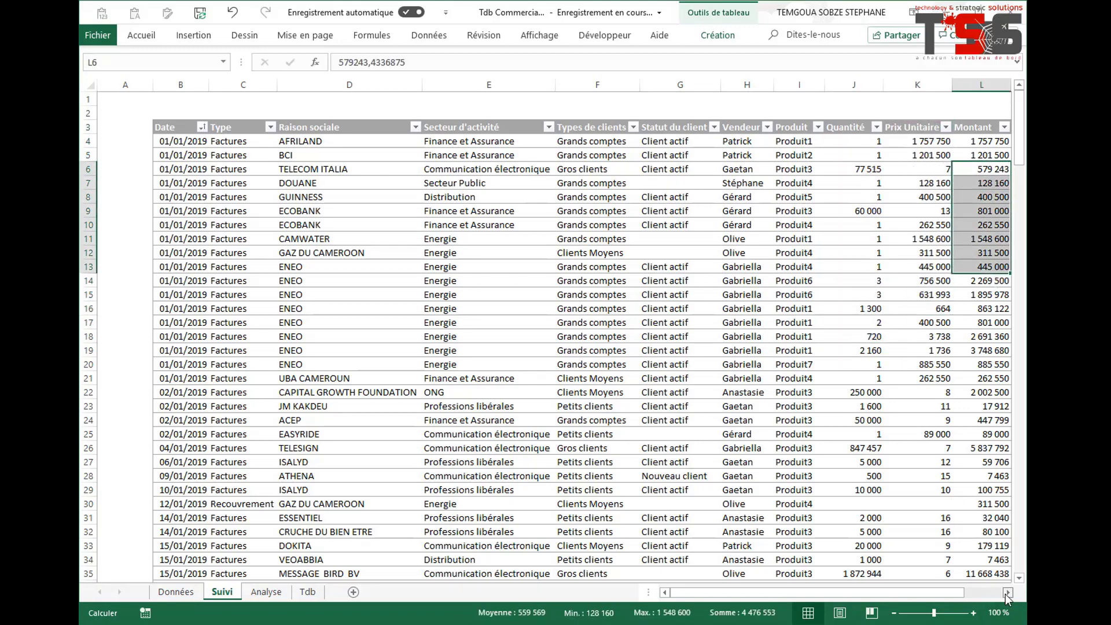
pyautogui.click(1008, 592)
pyautogui.moveTo(978, 142); pyautogui.dragTo(931, 295)
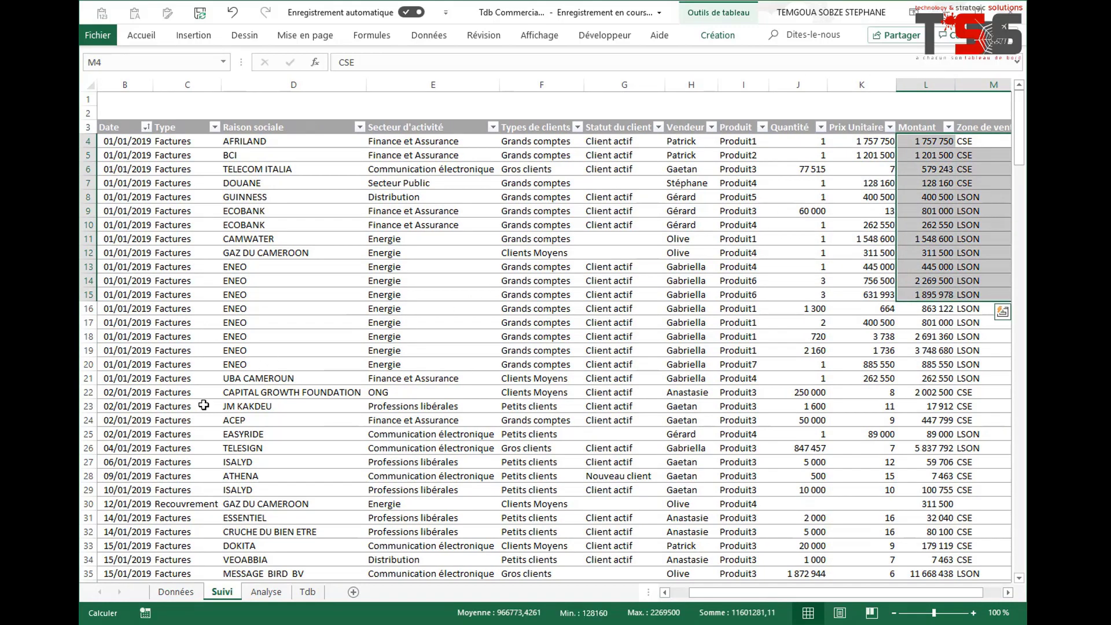
# View the Analyse sheet's pivot table, and examine the headline indicators on the Tdb dashboard, including the Chiffre d'affaires formula in M14.
pyautogui.click(265, 592)
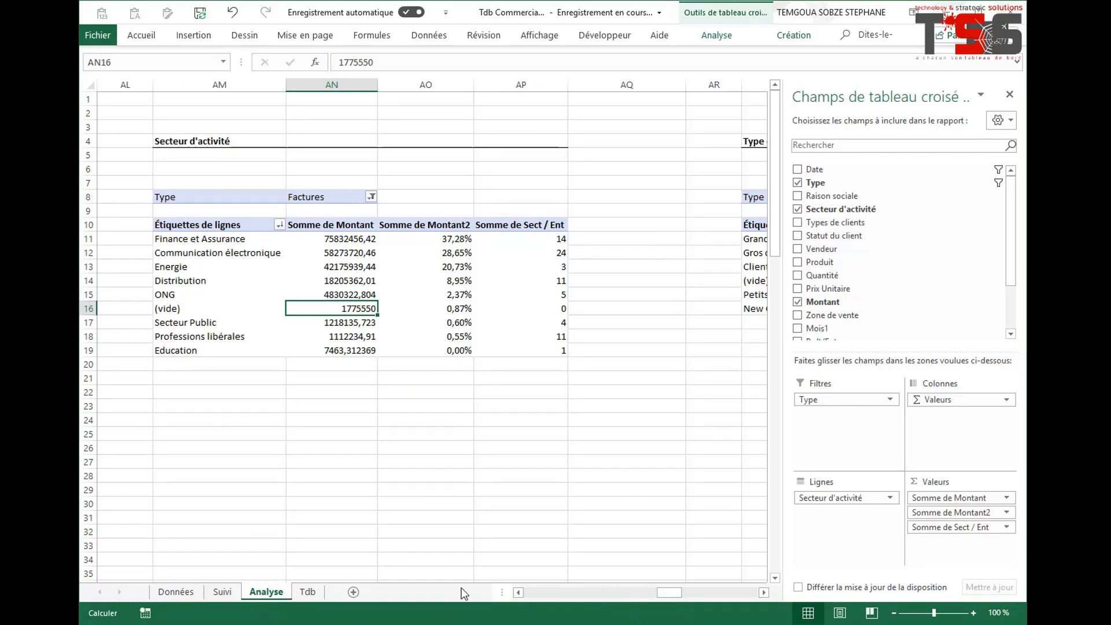
pyautogui.click(307, 592)
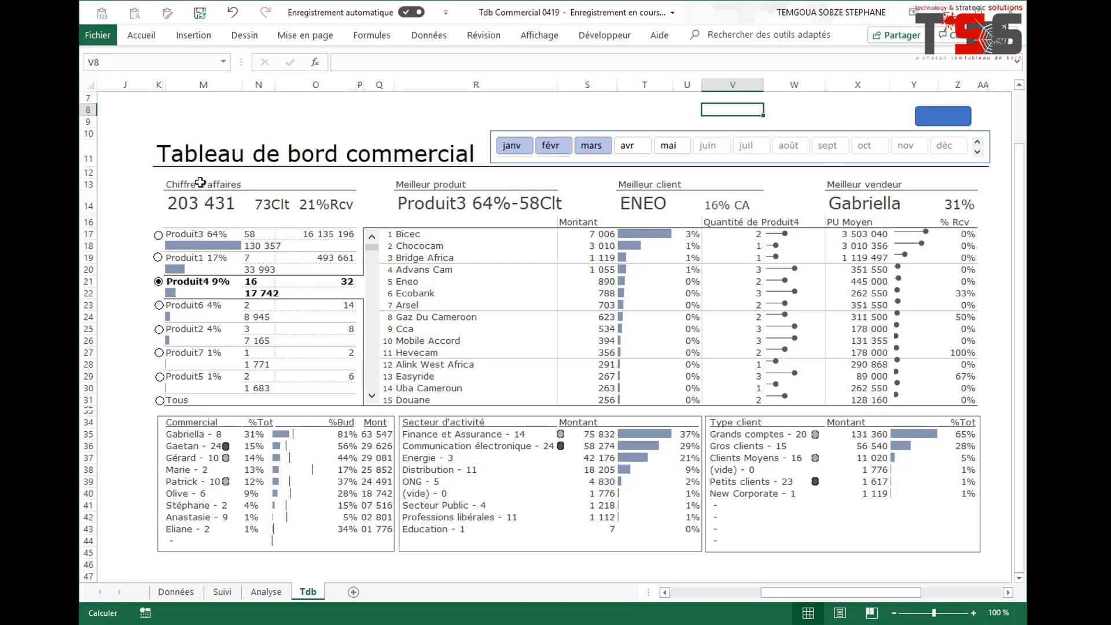
pyautogui.moveTo(169, 186); pyautogui.dragTo(824, 202)
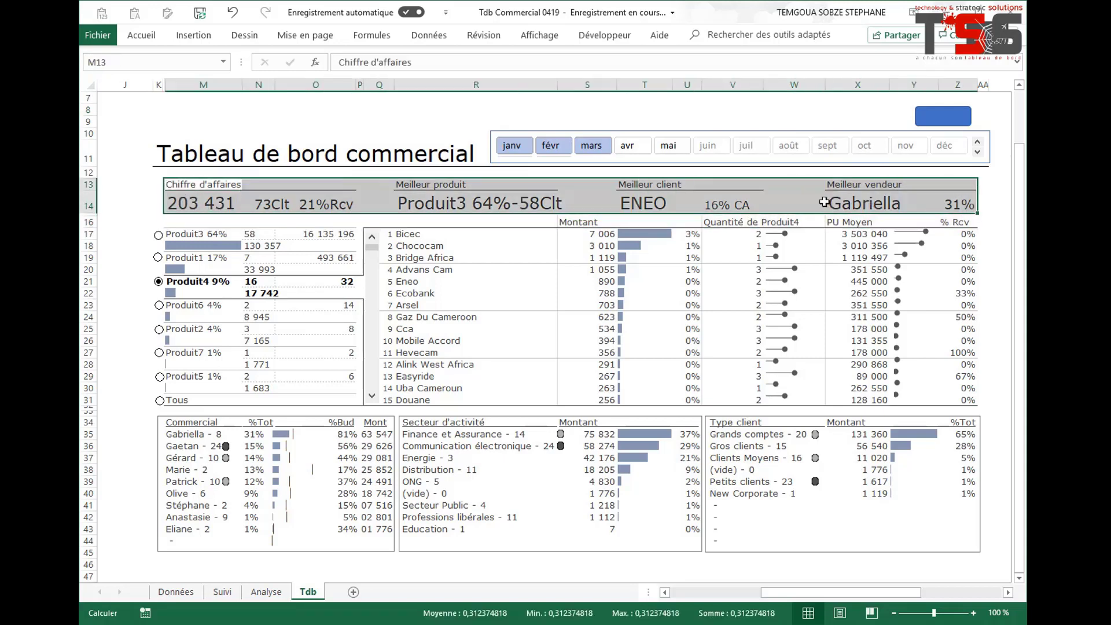
pyautogui.click(177, 186)
pyautogui.click(179, 203)
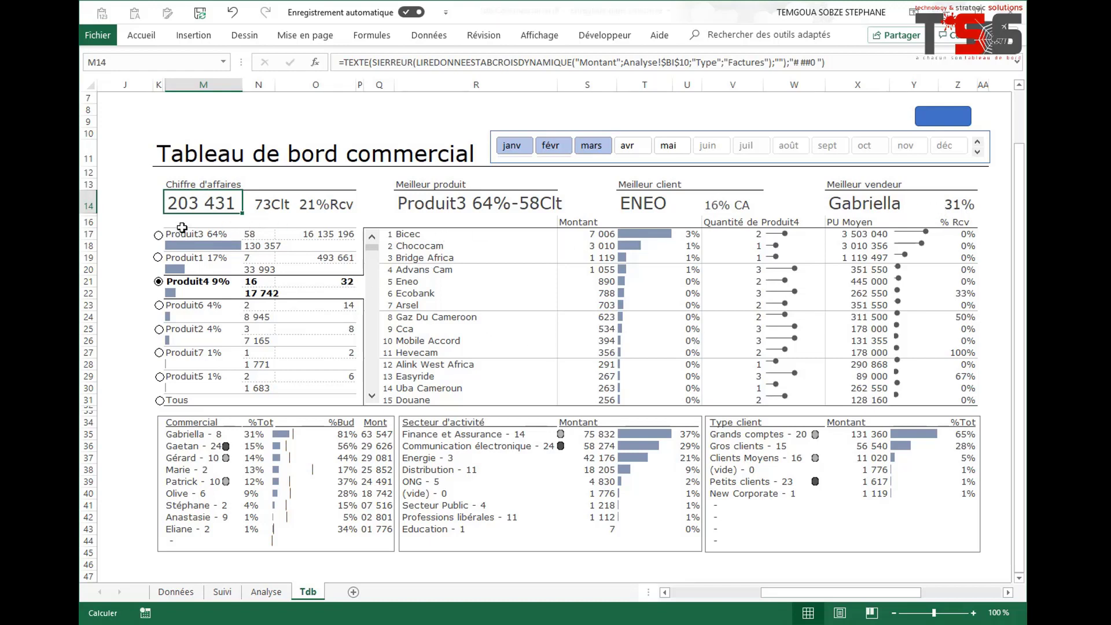
pyautogui.moveTo(188, 230); pyautogui.dragTo(166, 215)
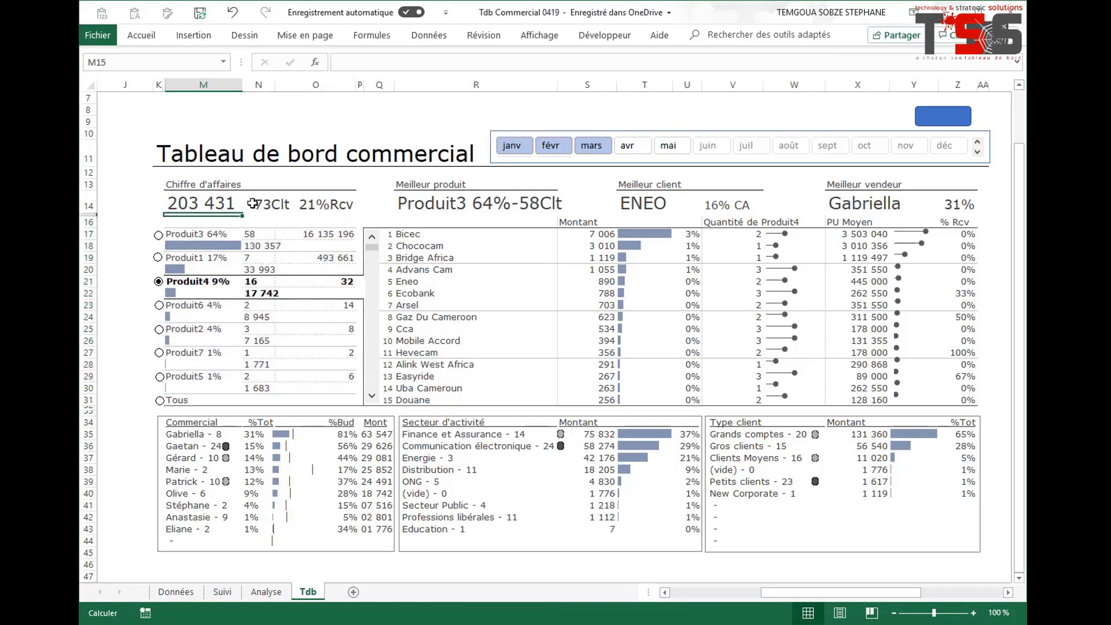
# Inspect the formulas behind Produit3's client count in N17 and its quantity in O17 on the dashboard.
pyautogui.click(266, 235)
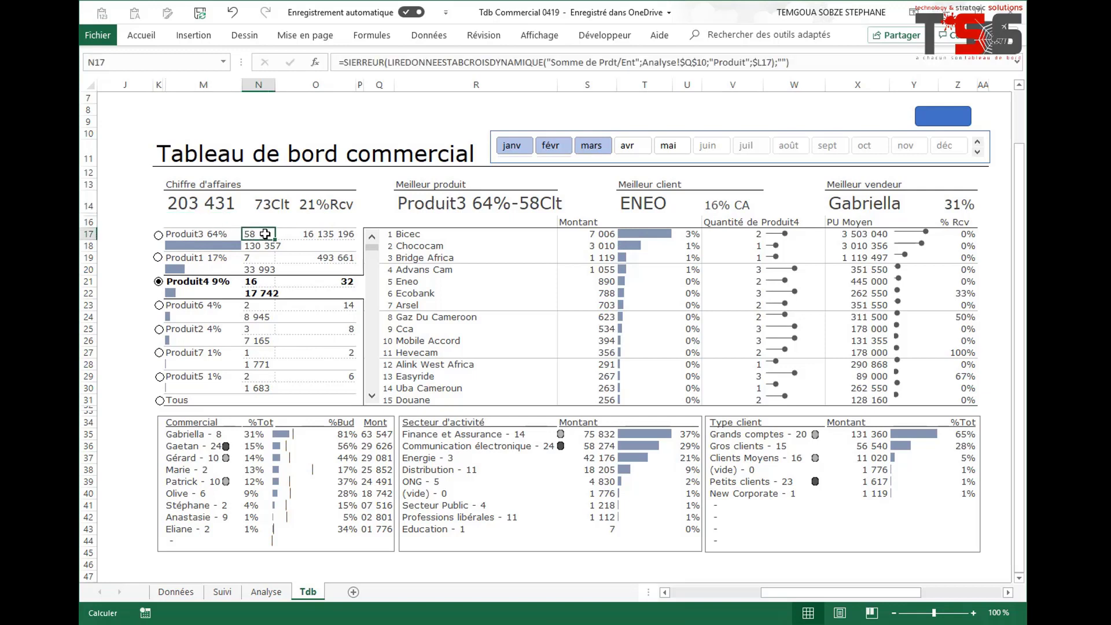
pyautogui.click(305, 233)
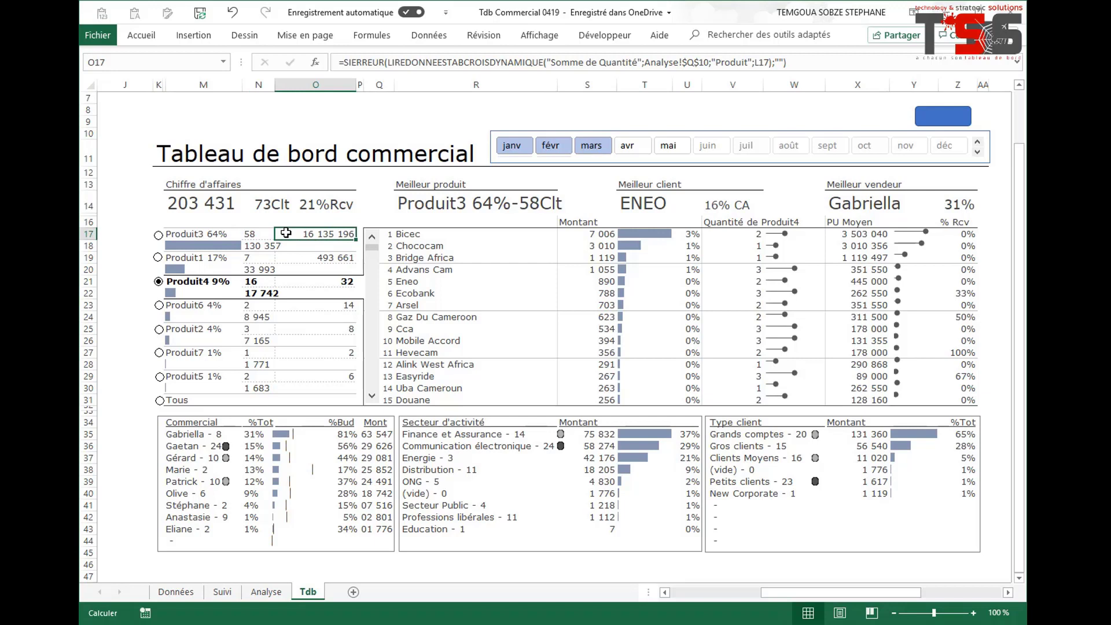
pyautogui.click(267, 232)
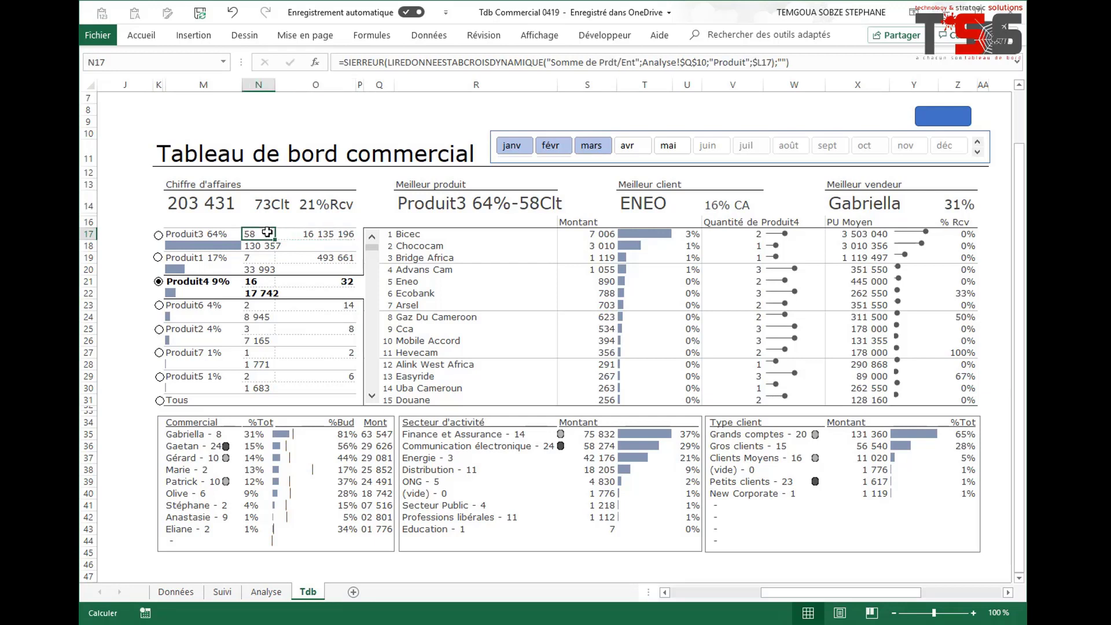
pyautogui.click(323, 232)
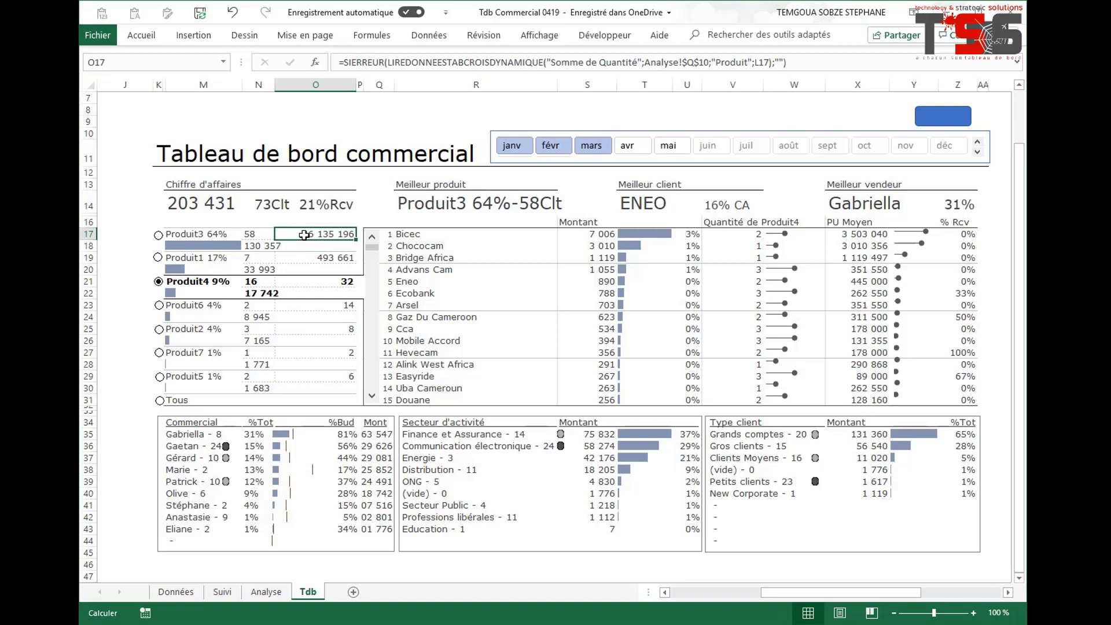
# Inspect the formulas behind Produit3's amount in N18 and Produit1's client count, quantity and amount in N19, O19 and N20.
pyautogui.click(257, 245)
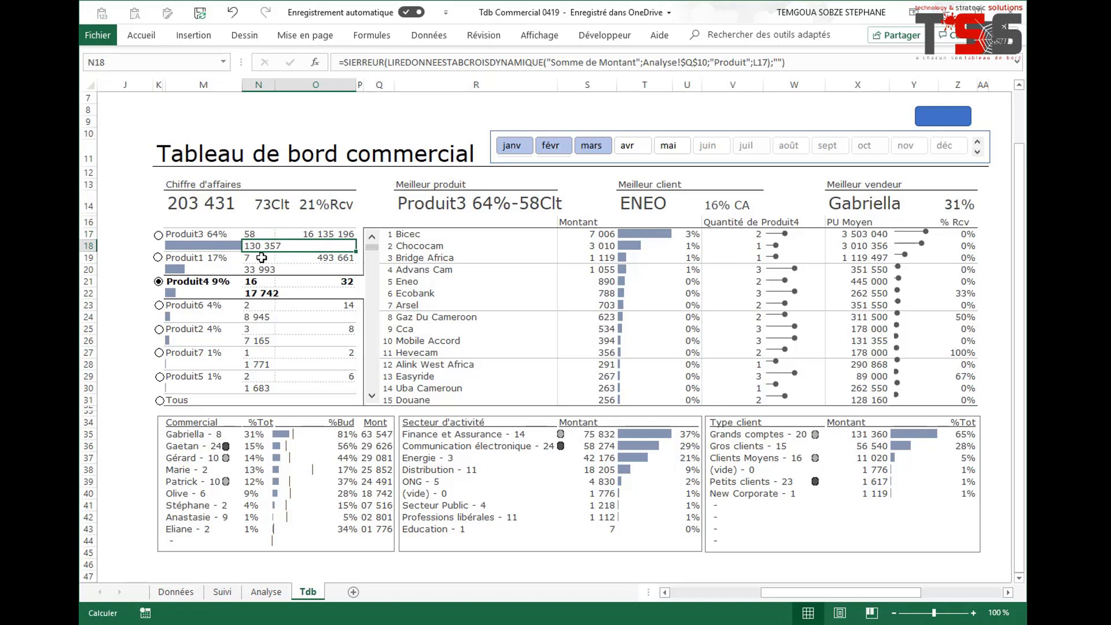
pyautogui.click(261, 257)
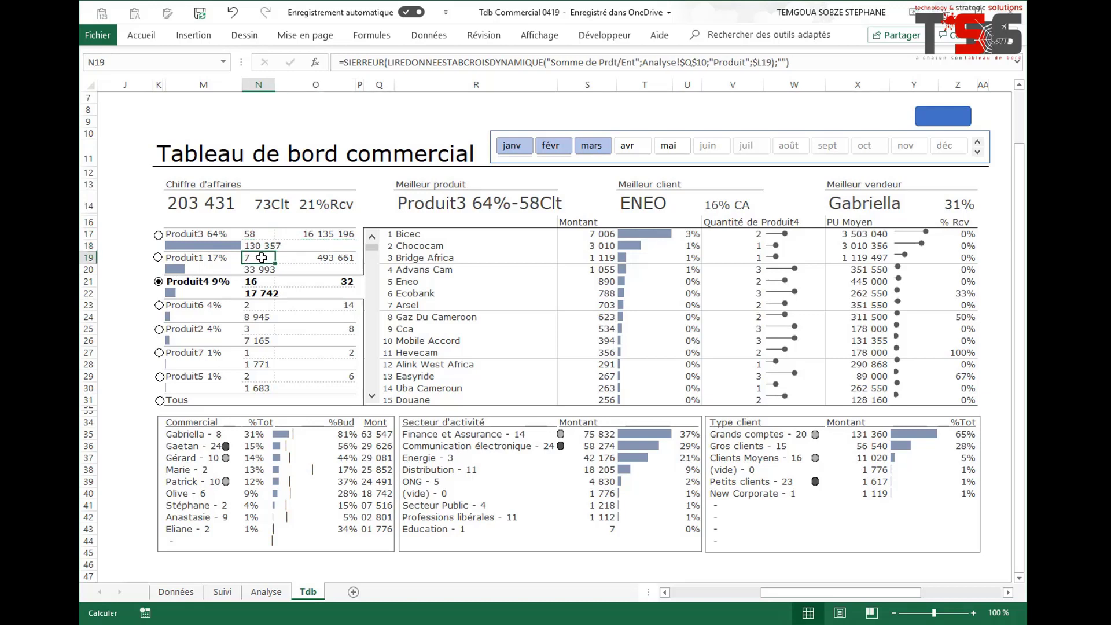
pyautogui.click(299, 259)
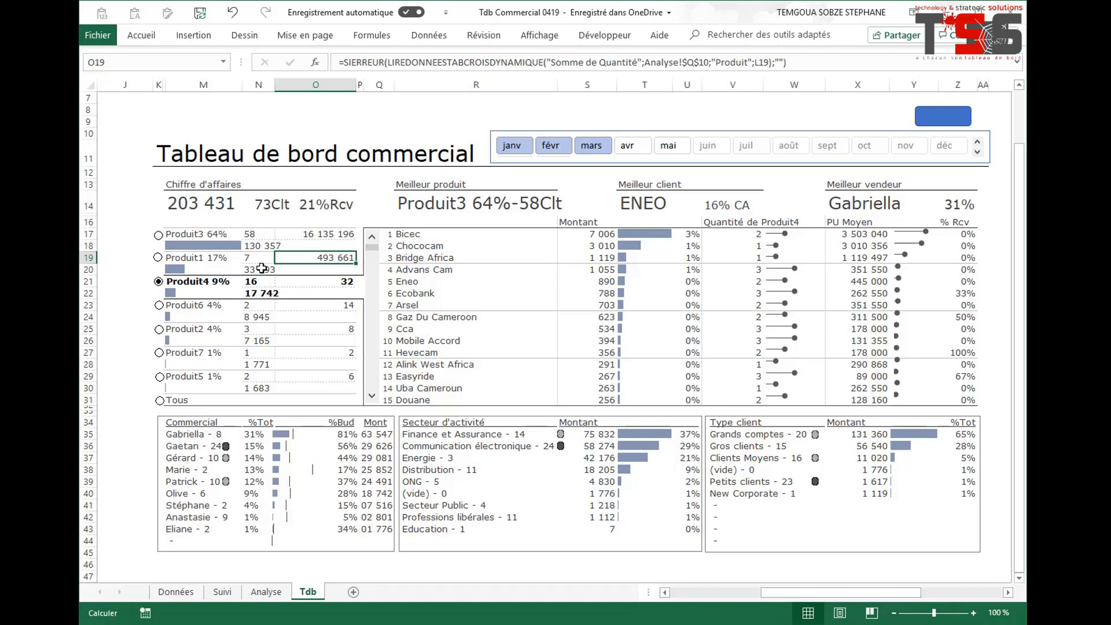
pyautogui.click(262, 268)
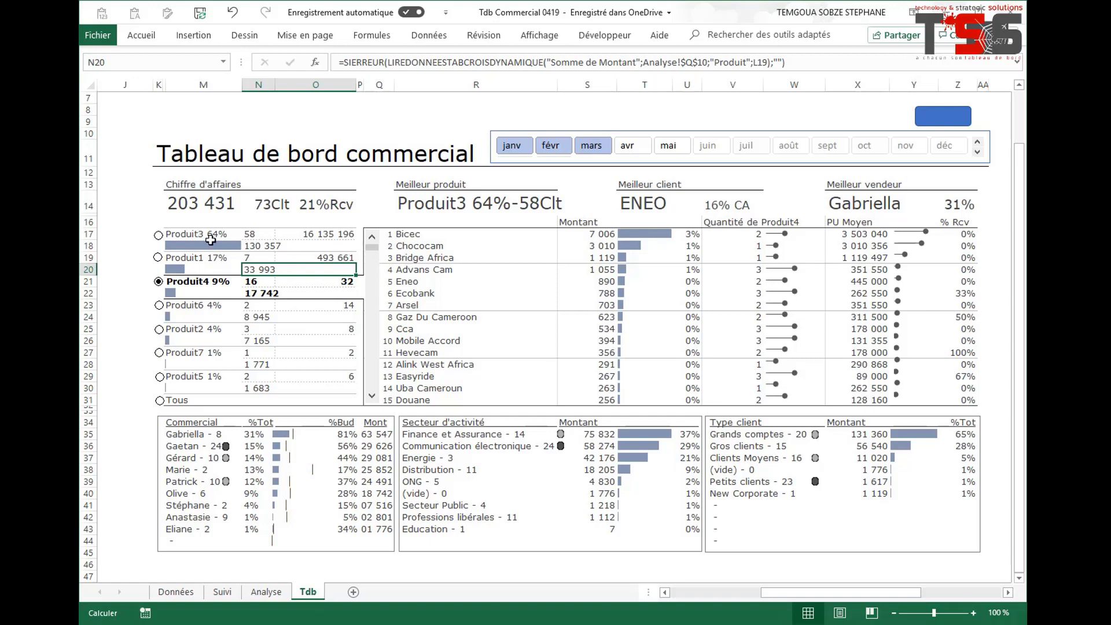
pyautogui.moveTo(266, 256)
pyautogui.mouseDown()
pyautogui.moveTo(283, 287)
pyautogui.moveTo(284, 266)
pyautogui.moveTo(266, 257)
pyautogui.mouseUp()
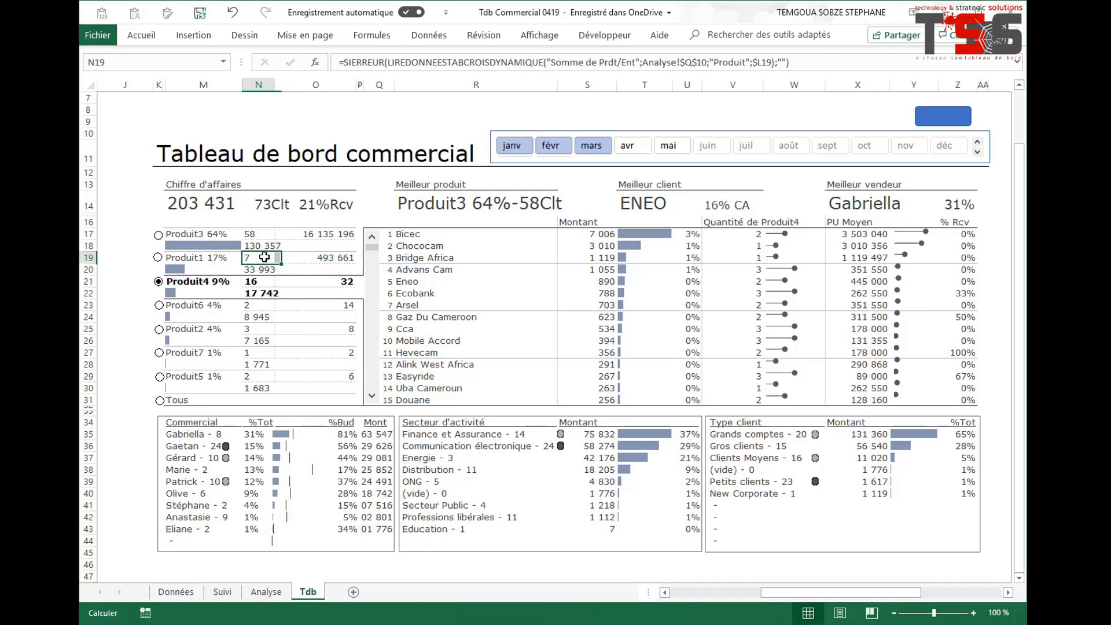
pyautogui.click(344, 258)
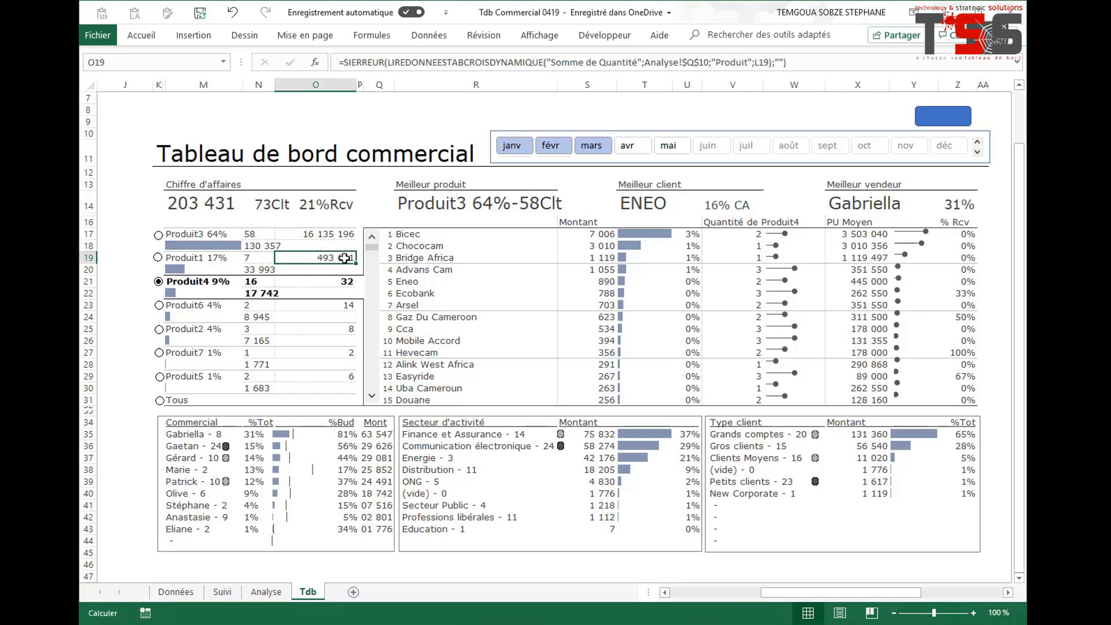
pyautogui.click(264, 271)
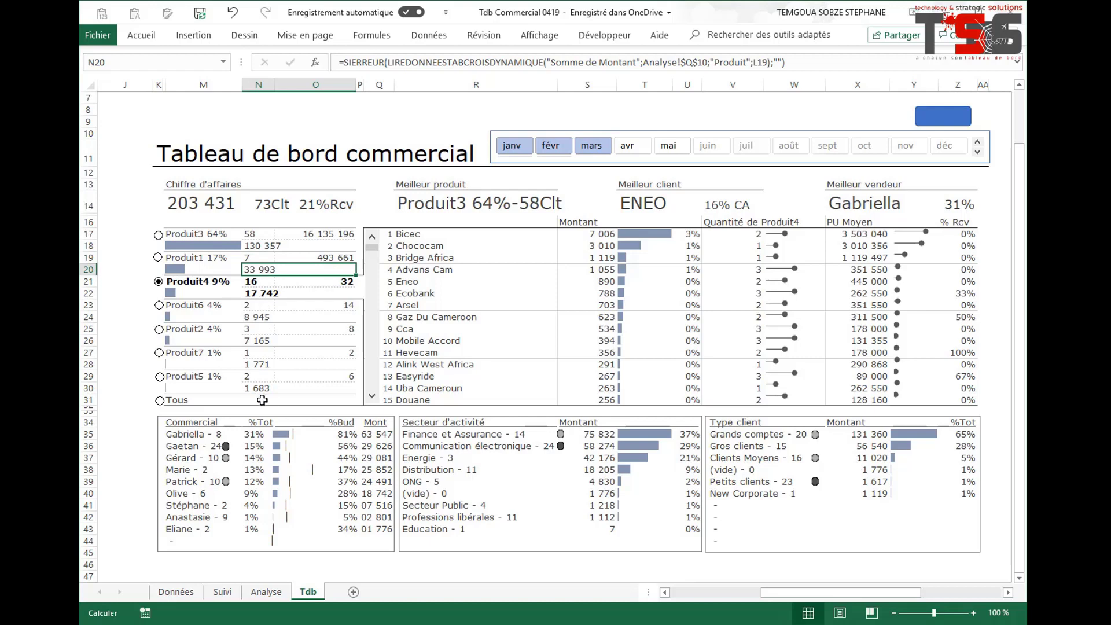
# Show the client ranking for Tous, examine its rows including the Afriland line, and switch the ranking to Produit1.
pyautogui.click(416, 233)
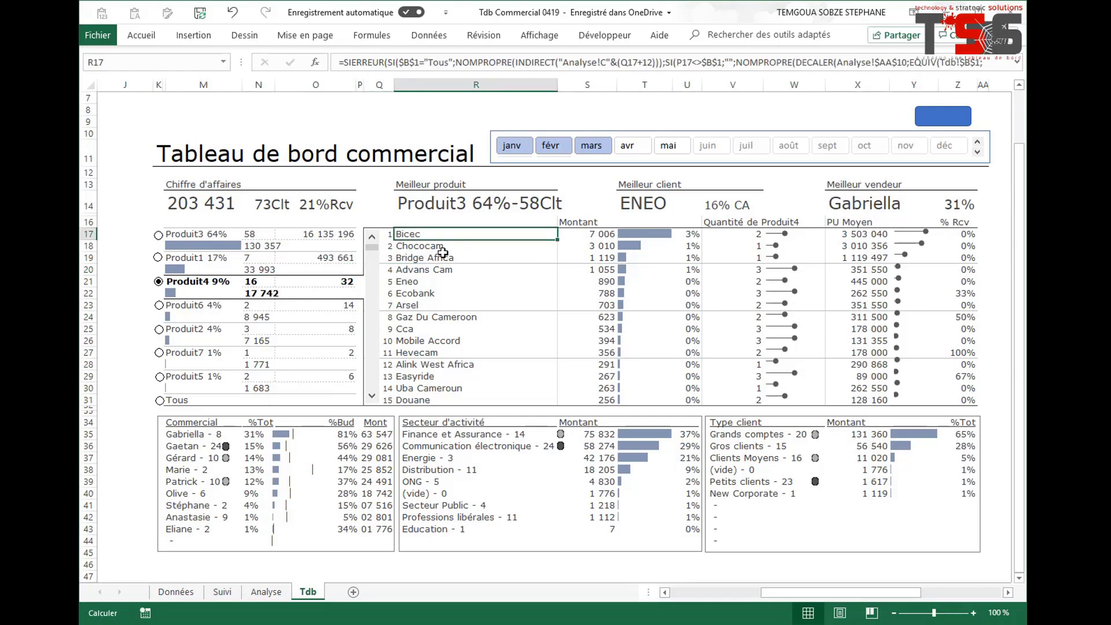
pyautogui.click(158, 400)
pyautogui.moveTo(413, 233); pyautogui.dragTo(977, 387)
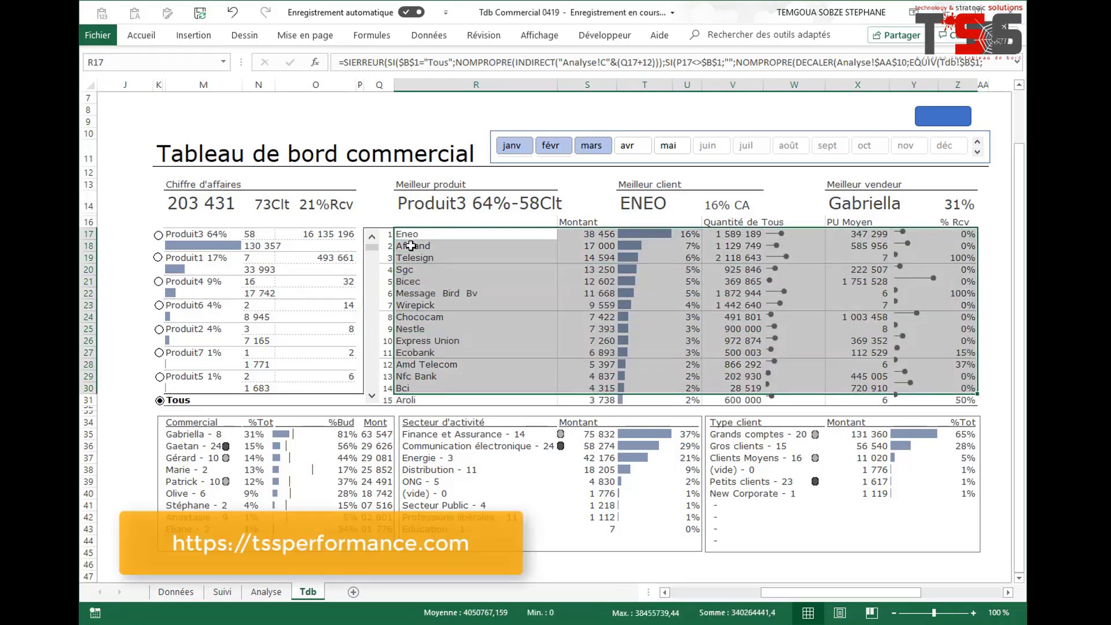
pyautogui.moveTo(411, 246); pyautogui.dragTo(958, 249)
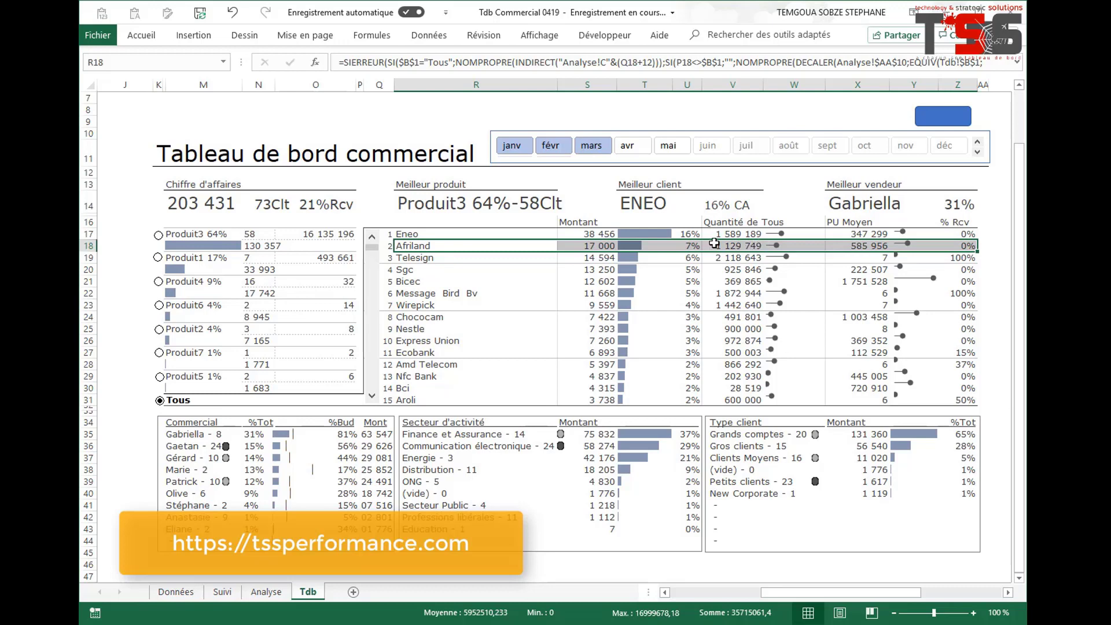
pyautogui.click(159, 257)
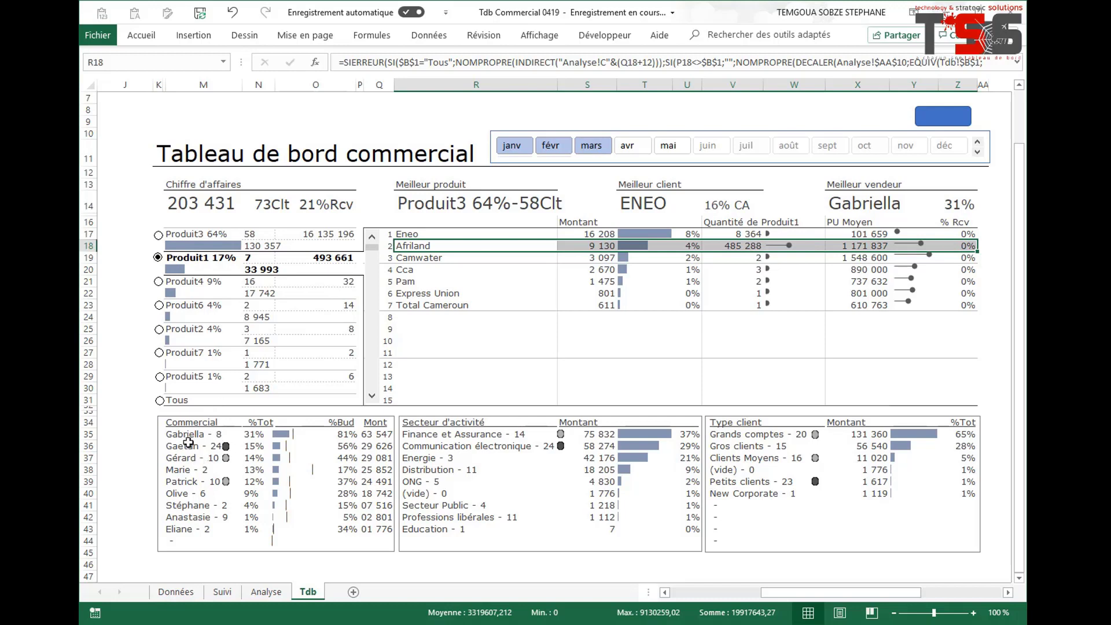
# Examine the Commercial table and the formulas behind the salesperson entries in M35, M36, M37 and M39.
pyautogui.moveTo(176, 422); pyautogui.dragTo(371, 541)
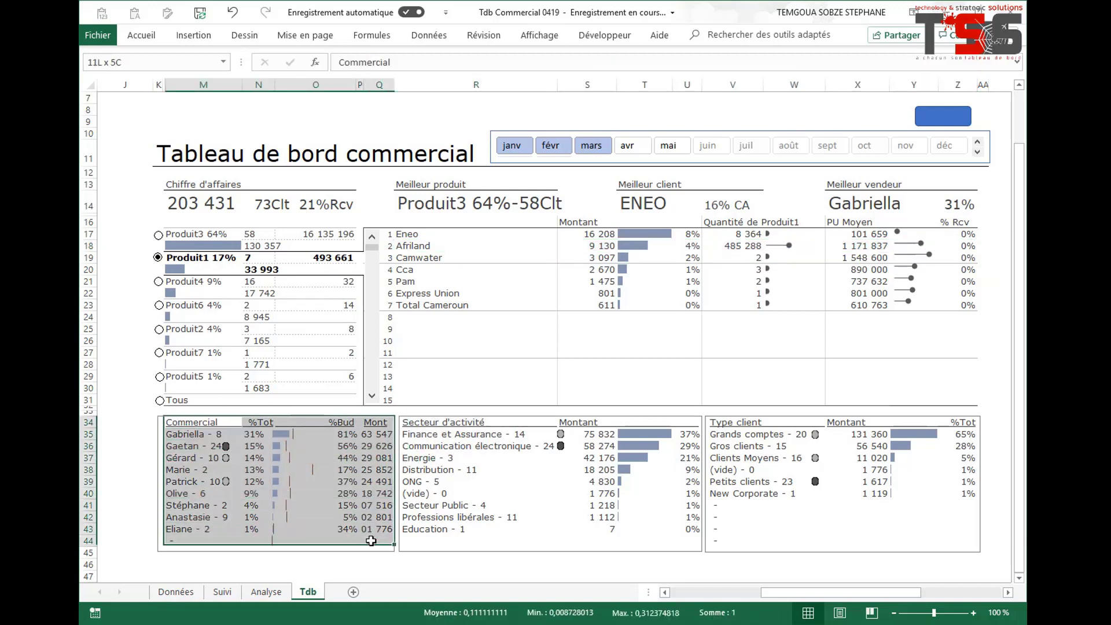
pyautogui.click(180, 435)
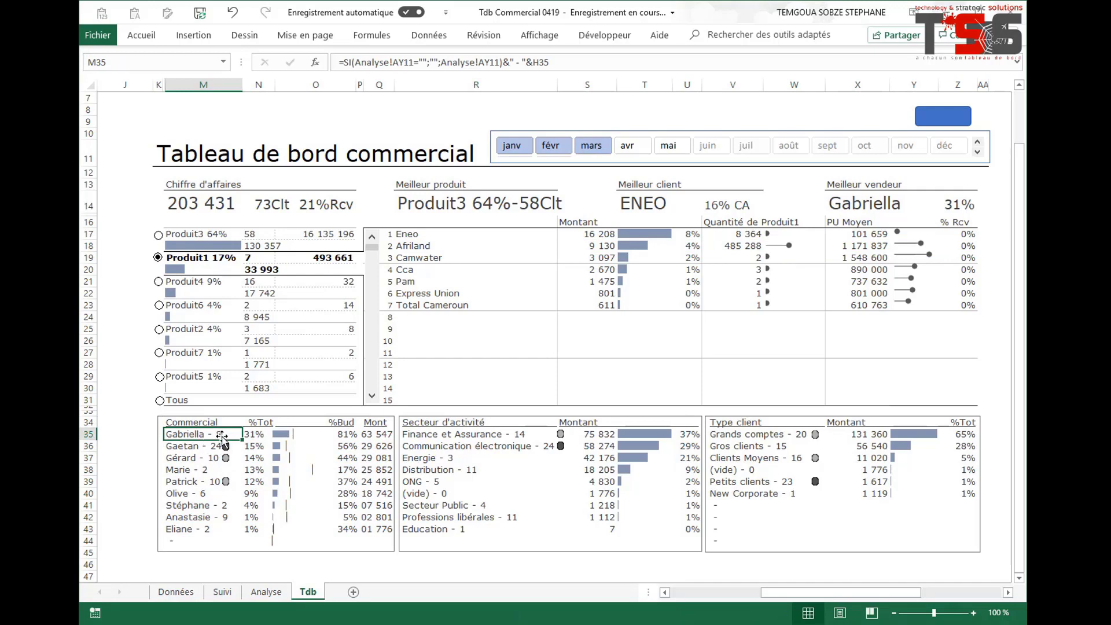
pyautogui.click(193, 447)
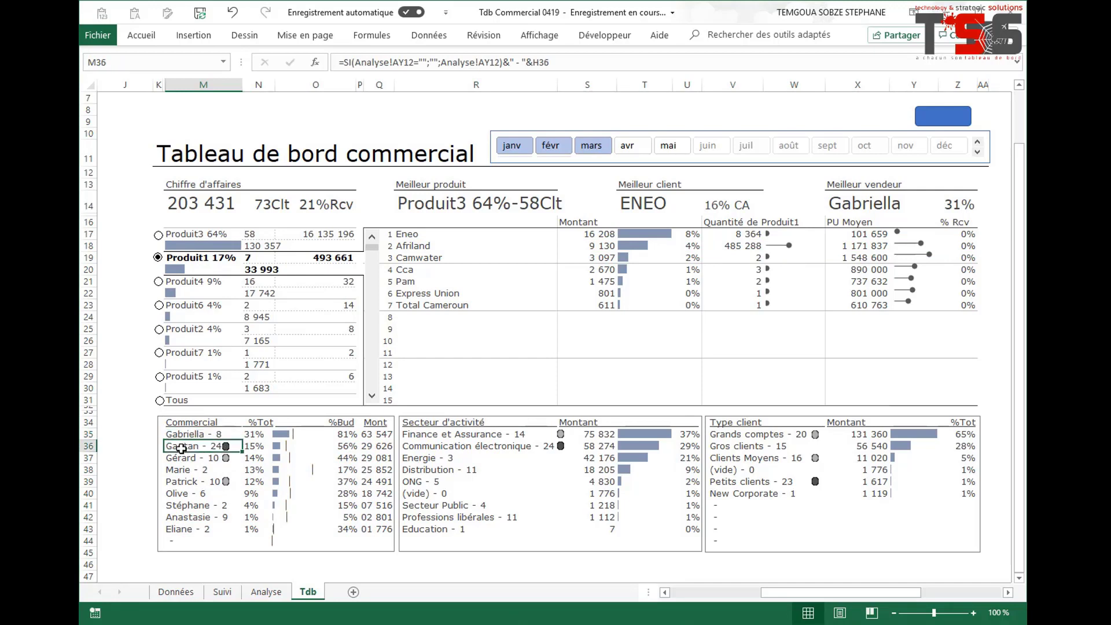
pyautogui.click(201, 459)
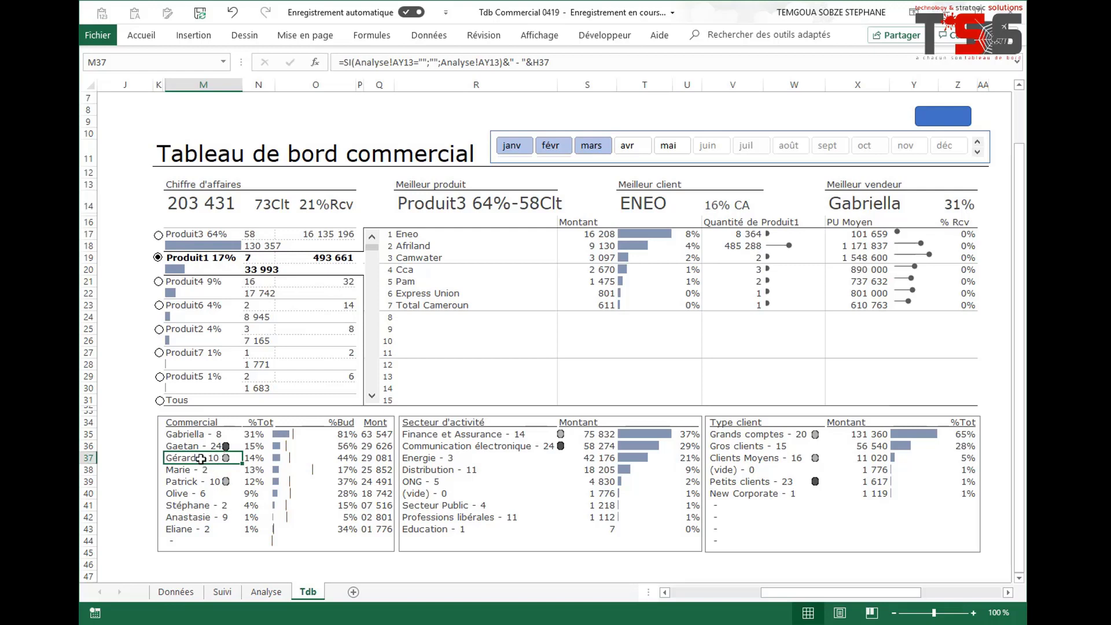
pyautogui.click(177, 444)
pyautogui.click(175, 460)
pyautogui.click(174, 484)
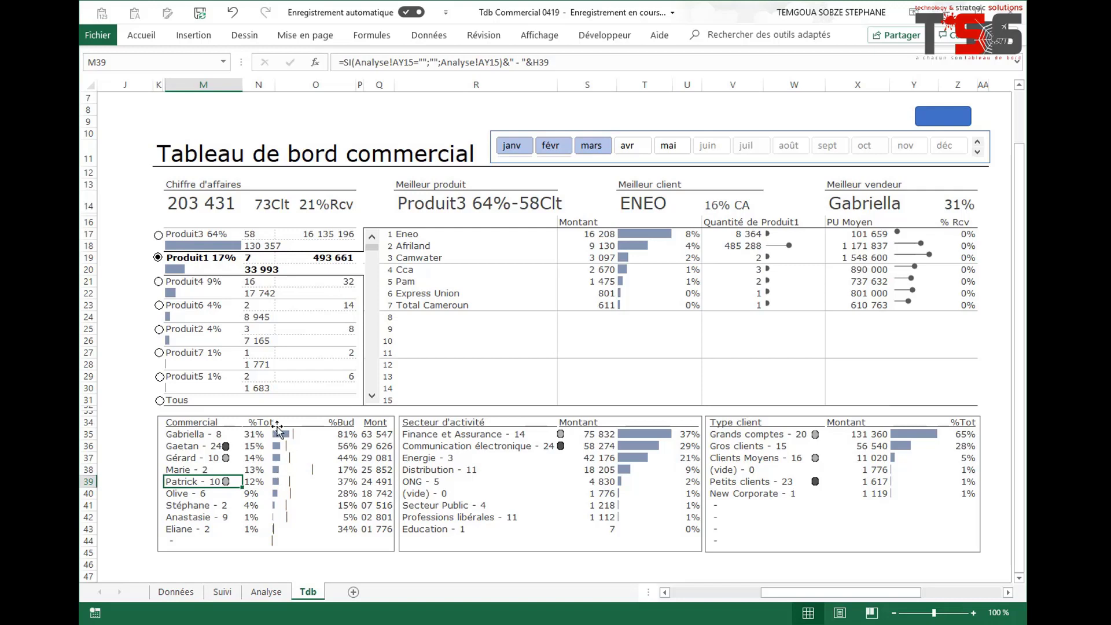
# Examine the budget bars and the %Bud and Mont figures in the Commercial table, rows 35 to 43.
pyautogui.moveTo(289, 438)
pyautogui.moveTo(375, 430); pyautogui.dragTo(371, 529)
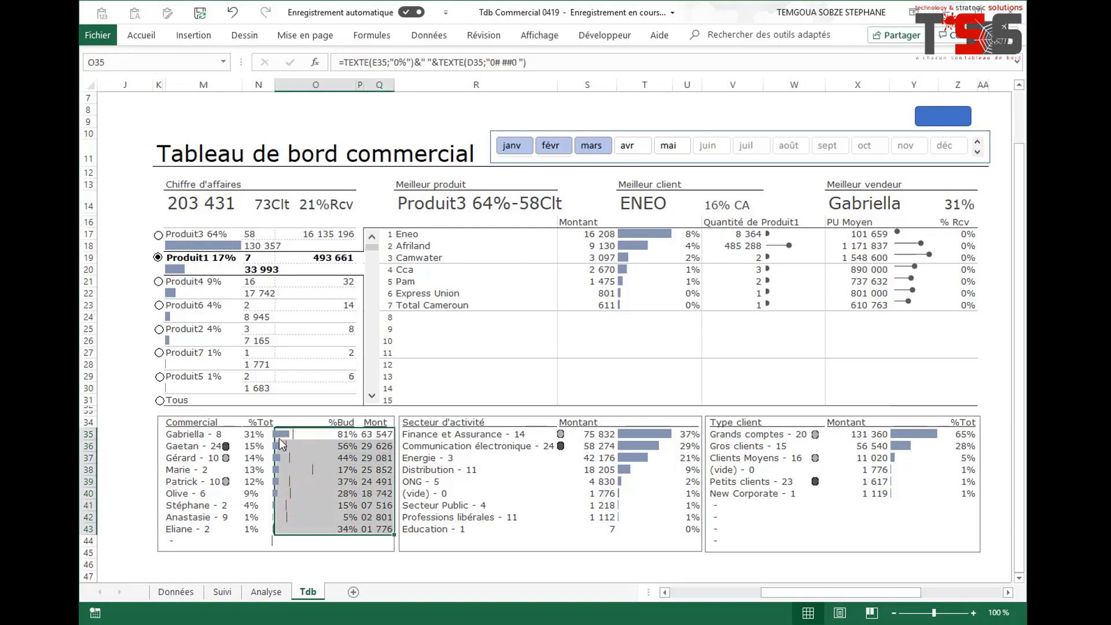
pyautogui.click(207, 435)
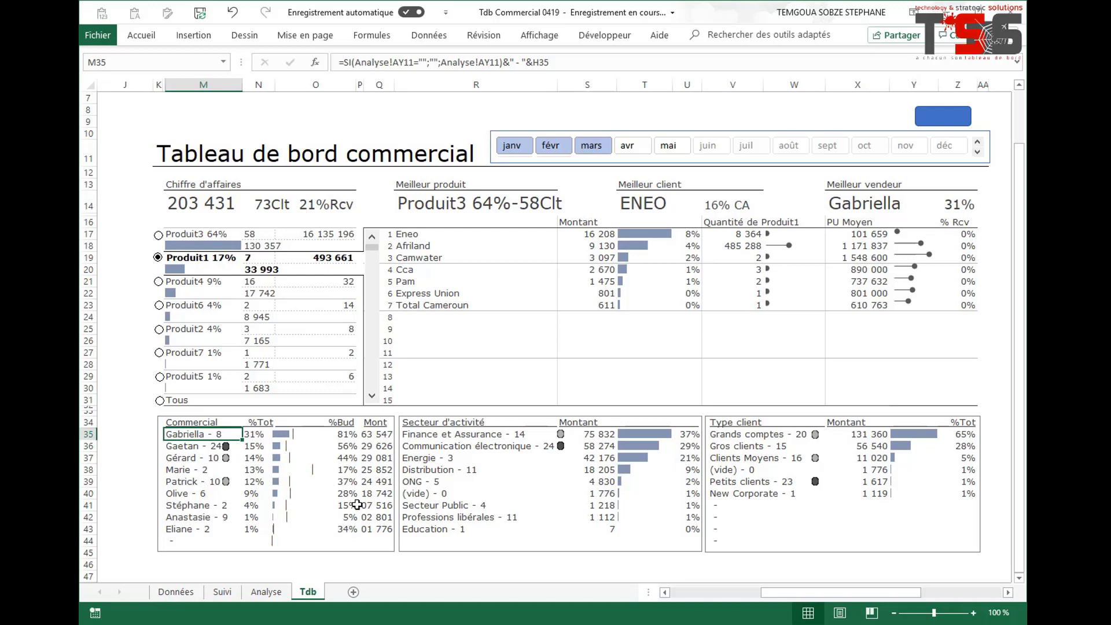
# Examine the labels and Montant columns of the Secteur d'activité and Type client tables, including their formulas.
pyautogui.moveTo(445, 434)
pyautogui.mouseDown()
pyautogui.moveTo(463, 455)
pyautogui.moveTo(628, 509)
pyautogui.moveTo(426, 434)
pyautogui.mouseUp()
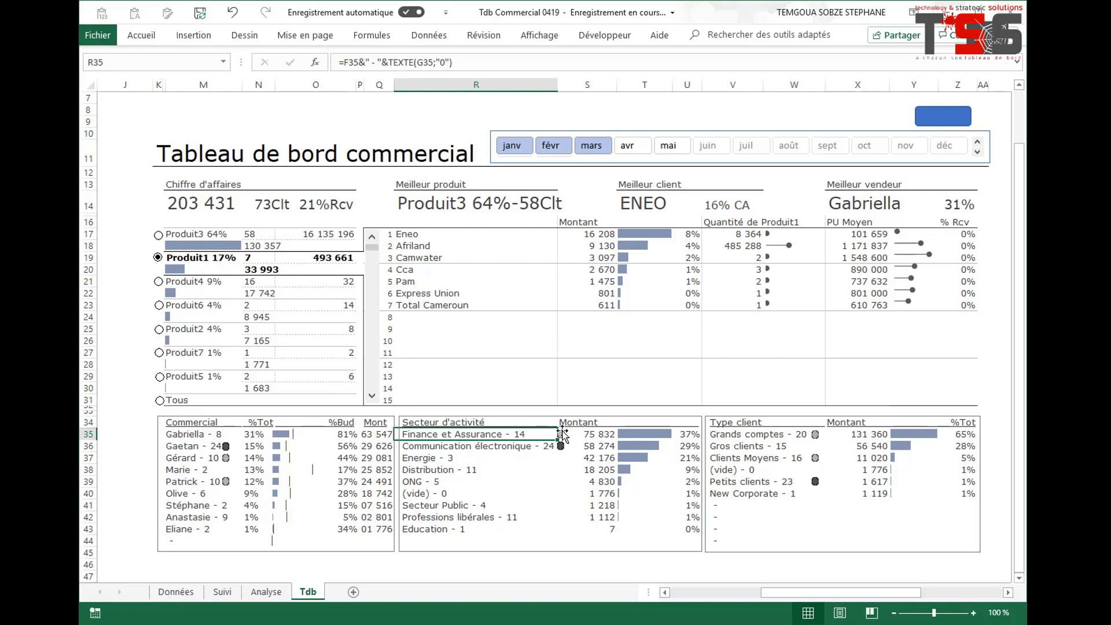
pyautogui.click(603, 435)
pyautogui.moveTo(603, 452); pyautogui.dragTo(609, 524)
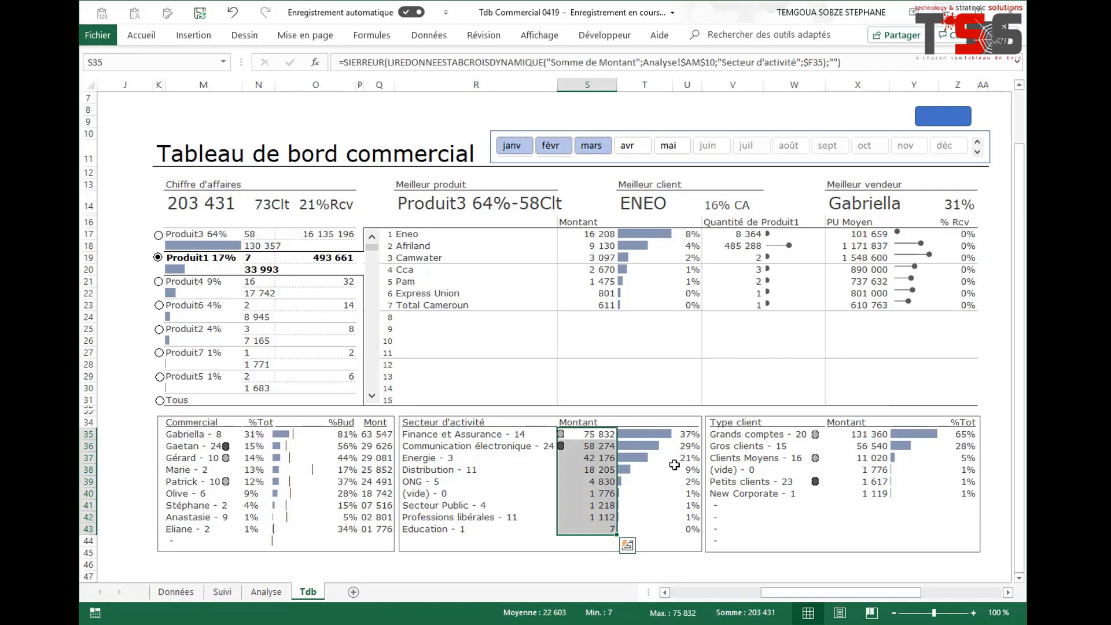
pyautogui.moveTo(746, 437); pyautogui.dragTo(764, 540)
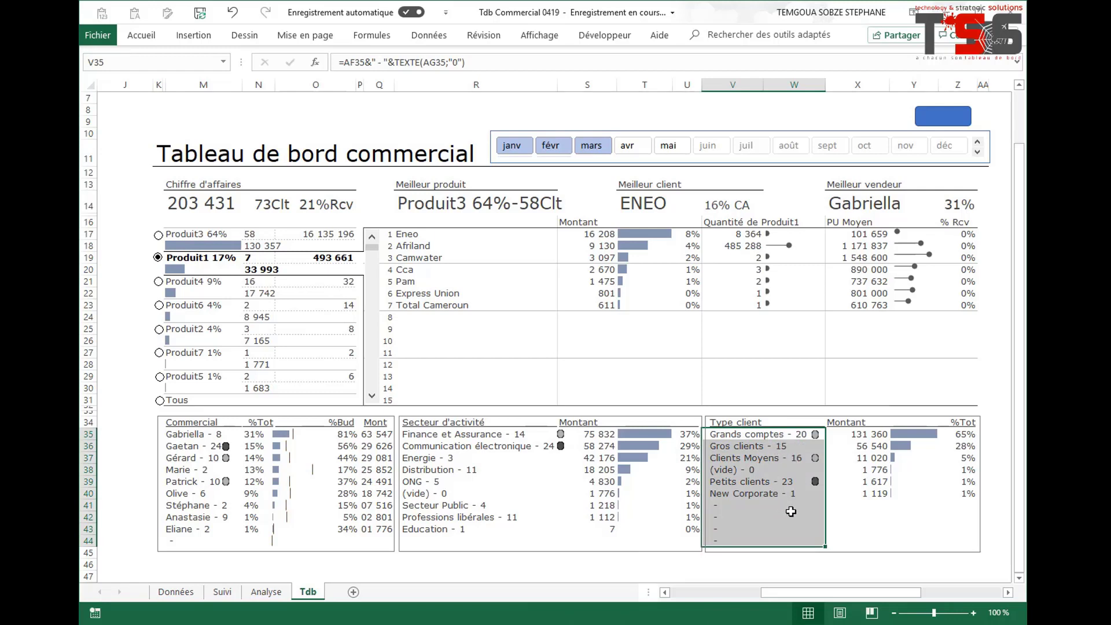
pyautogui.moveTo(871, 434); pyautogui.dragTo(880, 528)
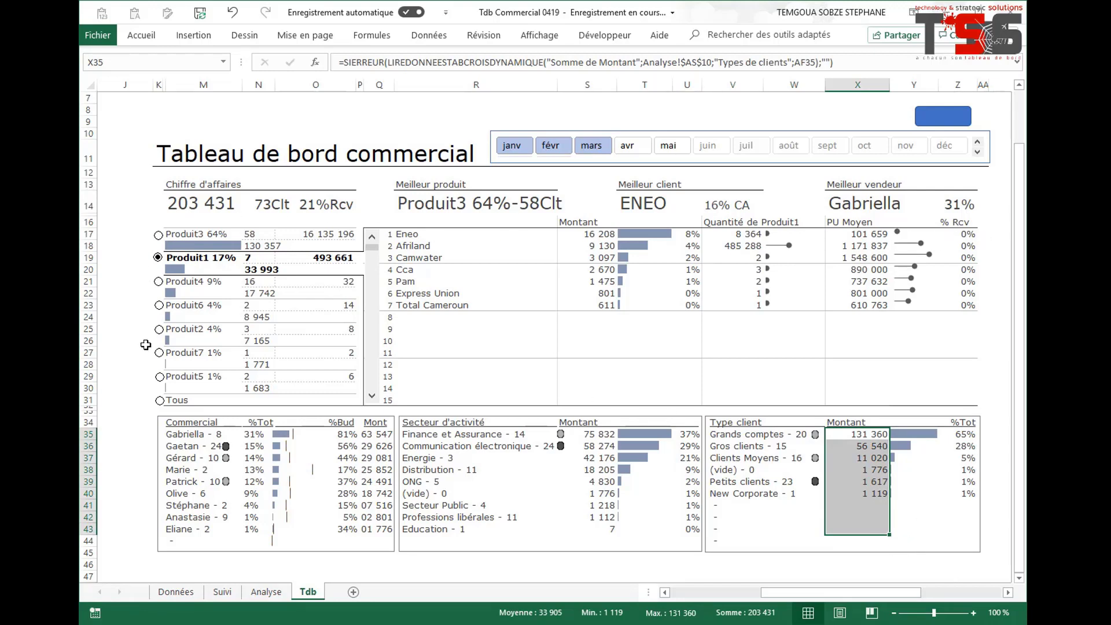
# Switch the dashboard's client ranking to Produit3 and review the listed clients' figures.
pyautogui.click(165, 238)
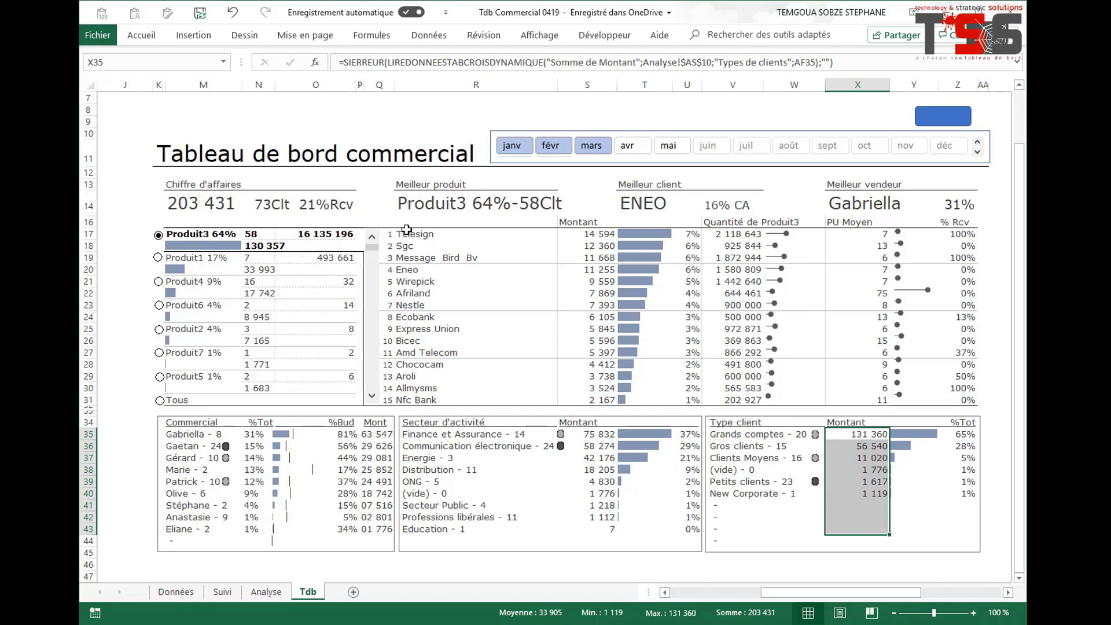
pyautogui.moveTo(402, 237); pyautogui.dragTo(954, 402)
pyautogui.click(497, 277)
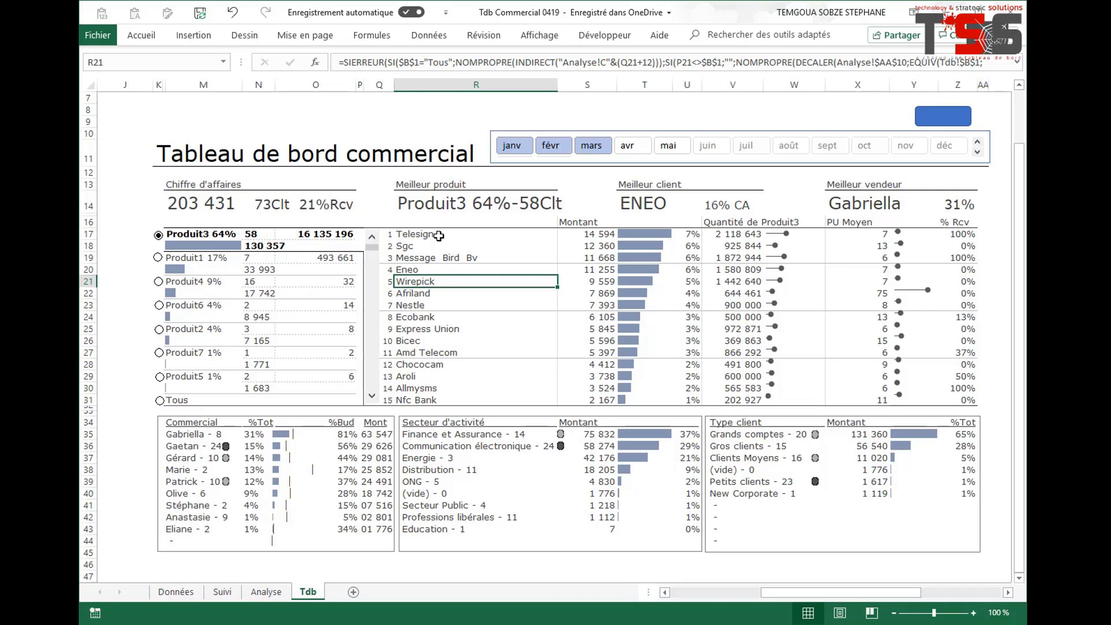
# Examine the entire Produit3 client ranking, from the top-ranked clients down to the last listed client.
pyautogui.click(371, 397)
pyautogui.click(371, 396)
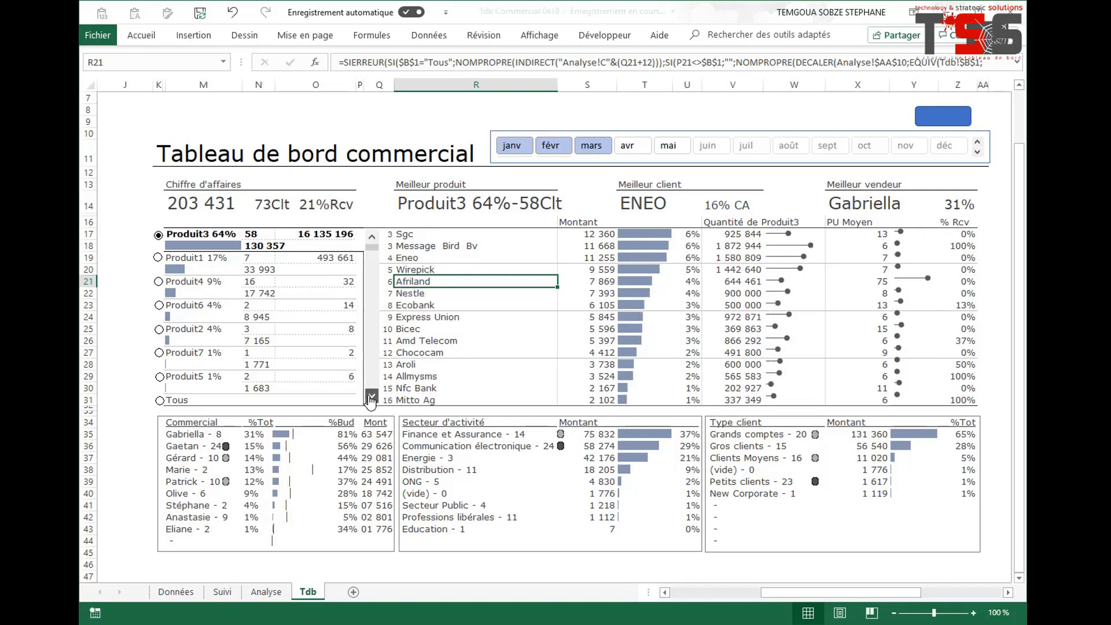
pyautogui.click(372, 397)
pyautogui.click(371, 396)
pyautogui.click(372, 396)
pyautogui.click(372, 396)
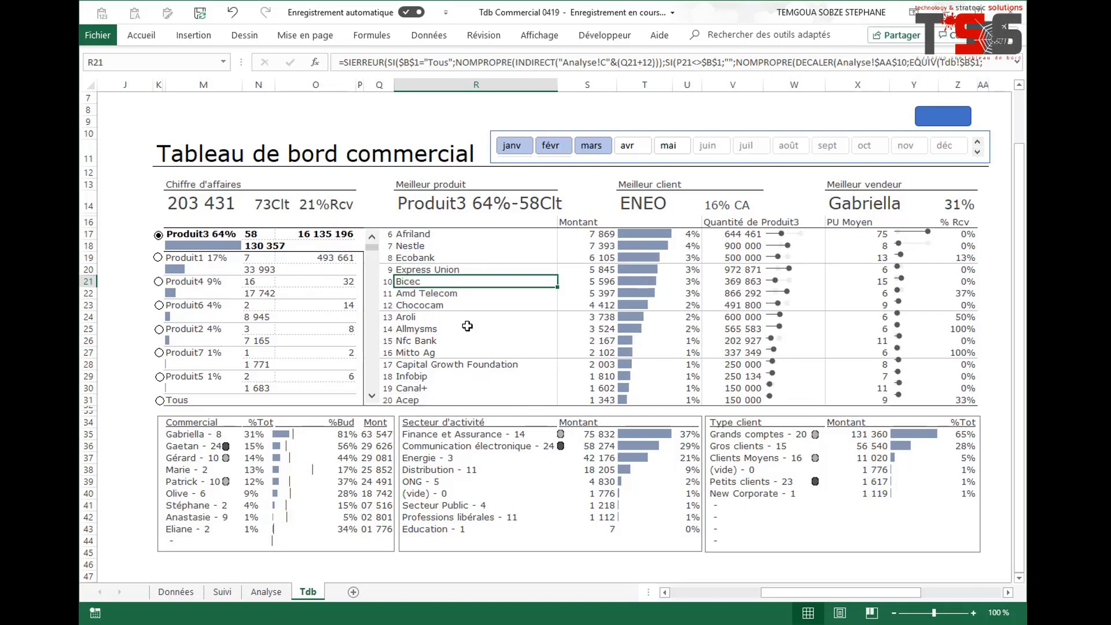
pyautogui.press('Down')
pyautogui.press('Down')
pyautogui.press('Down')
pyautogui.press('Down')
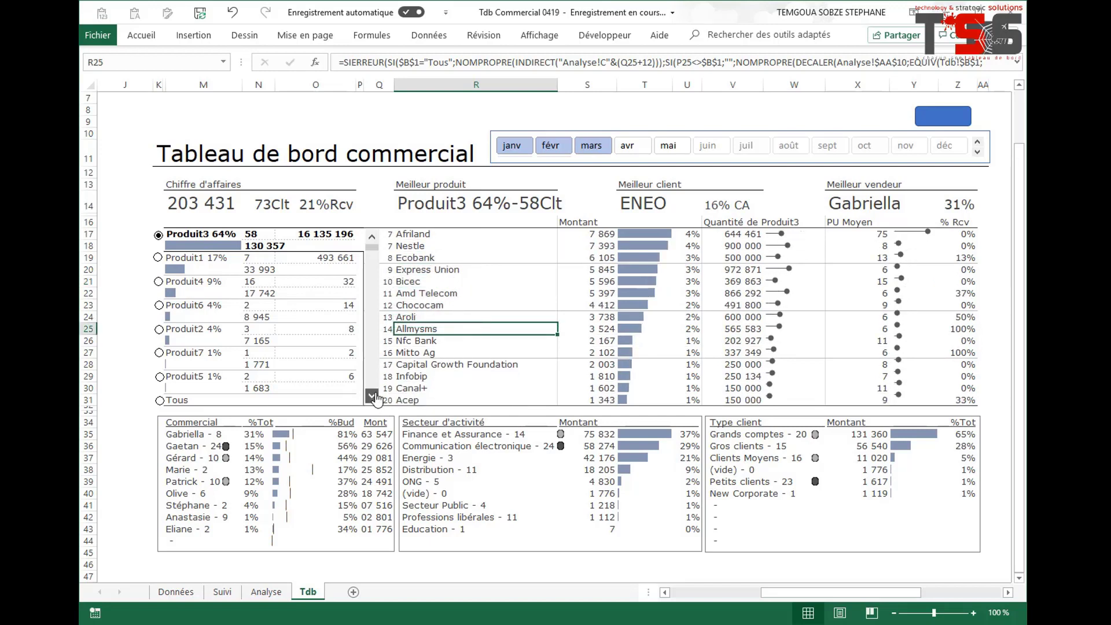
pyautogui.click(371, 397)
pyautogui.click(372, 397)
pyautogui.click(371, 396)
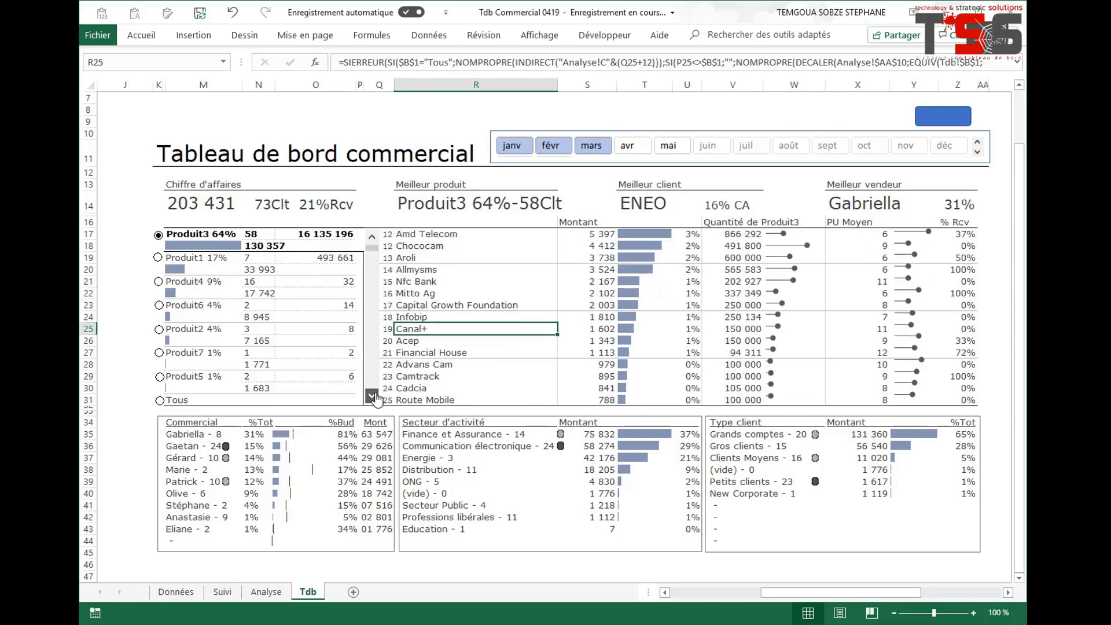
pyautogui.click(372, 397)
pyautogui.click(372, 397)
pyautogui.click(372, 397)
pyautogui.click(372, 396)
pyautogui.click(371, 396)
pyautogui.click(371, 396)
pyautogui.click(371, 397)
pyautogui.click(372, 396)
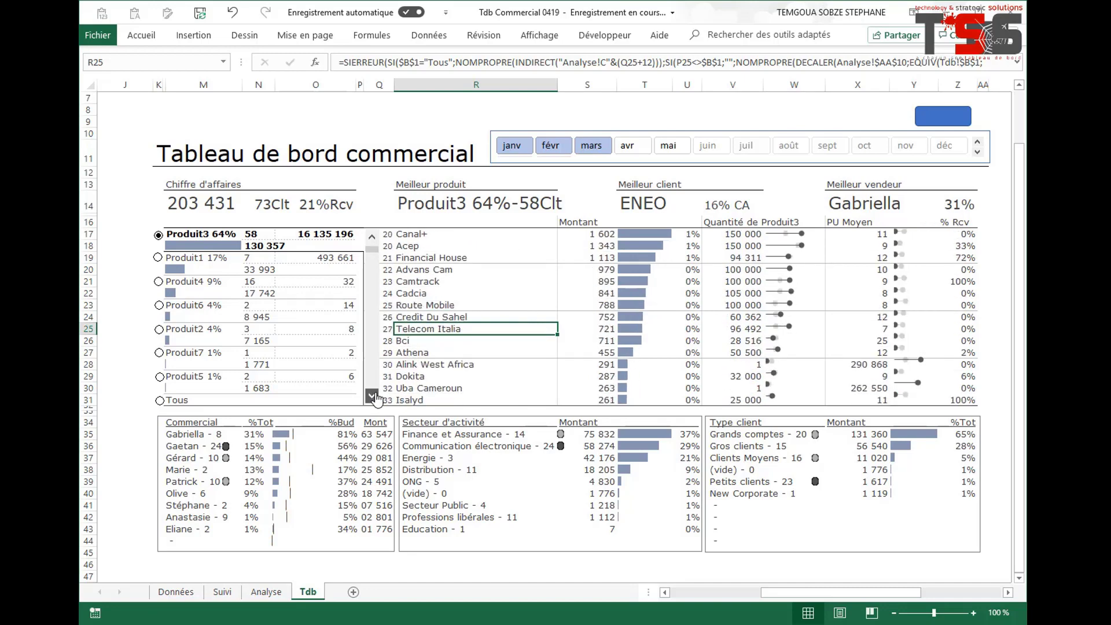
pyautogui.click(371, 397)
pyautogui.click(371, 396)
pyautogui.click(371, 397)
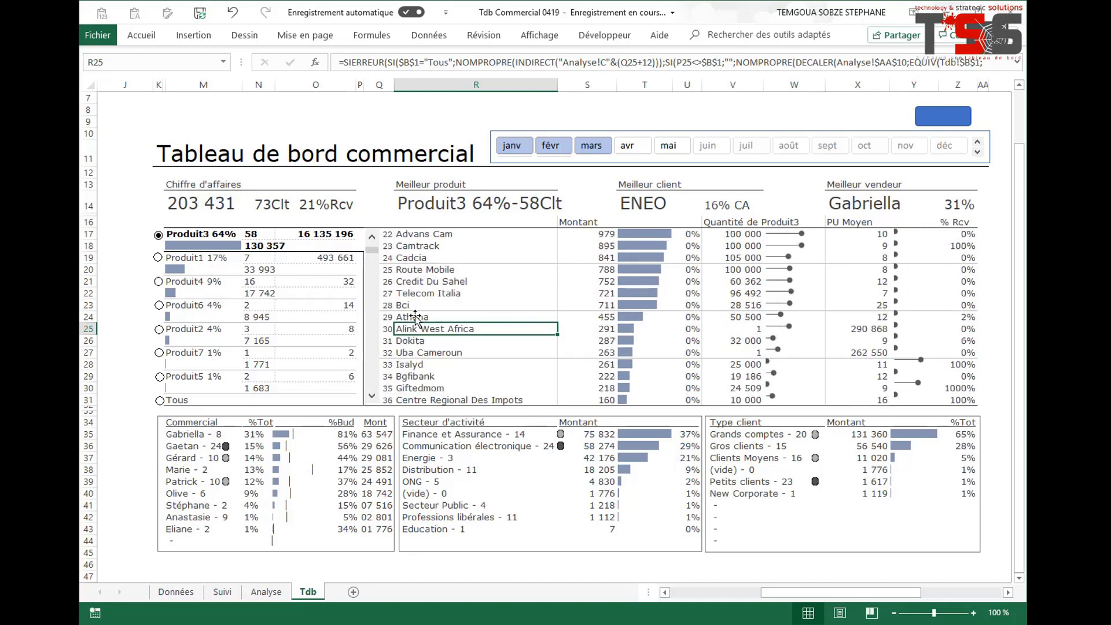
pyautogui.click(372, 397)
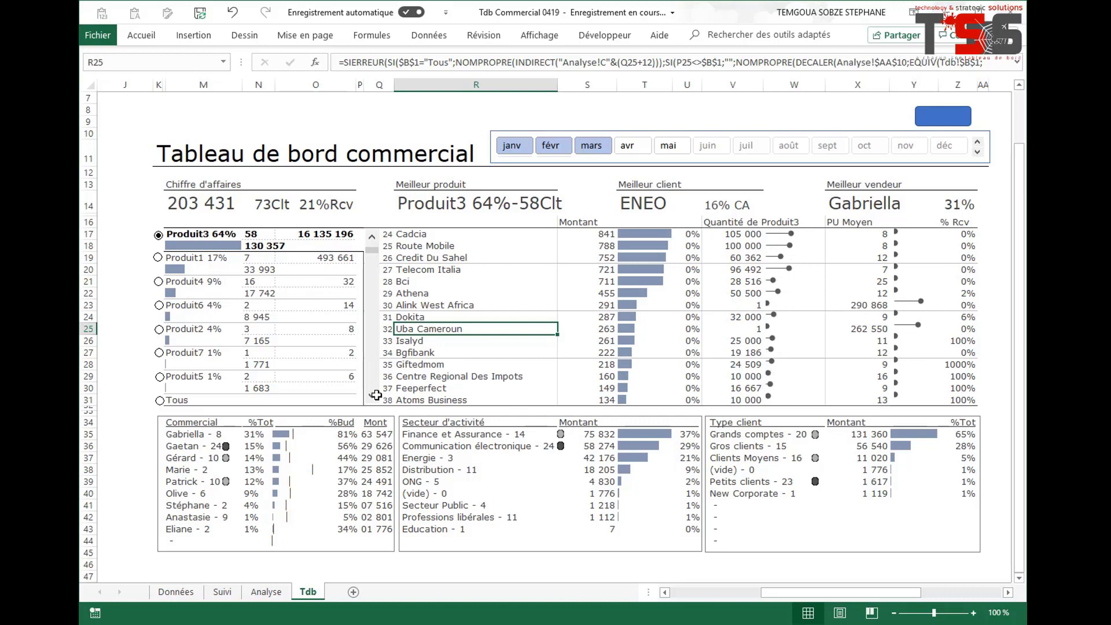
pyautogui.click(372, 397)
pyautogui.click(372, 397)
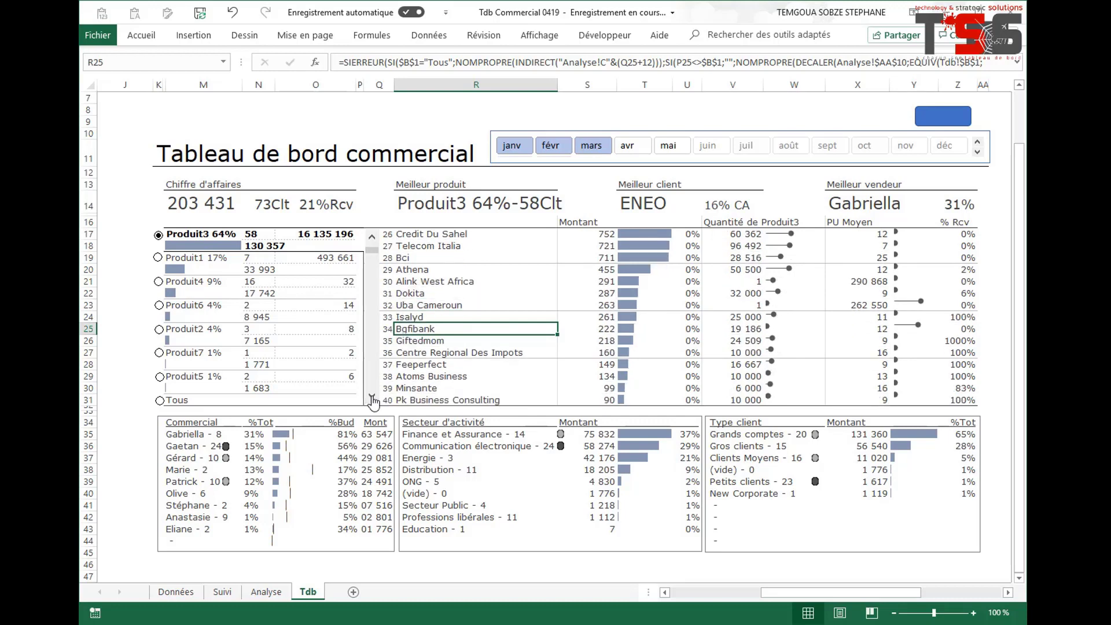
pyautogui.click(372, 398)
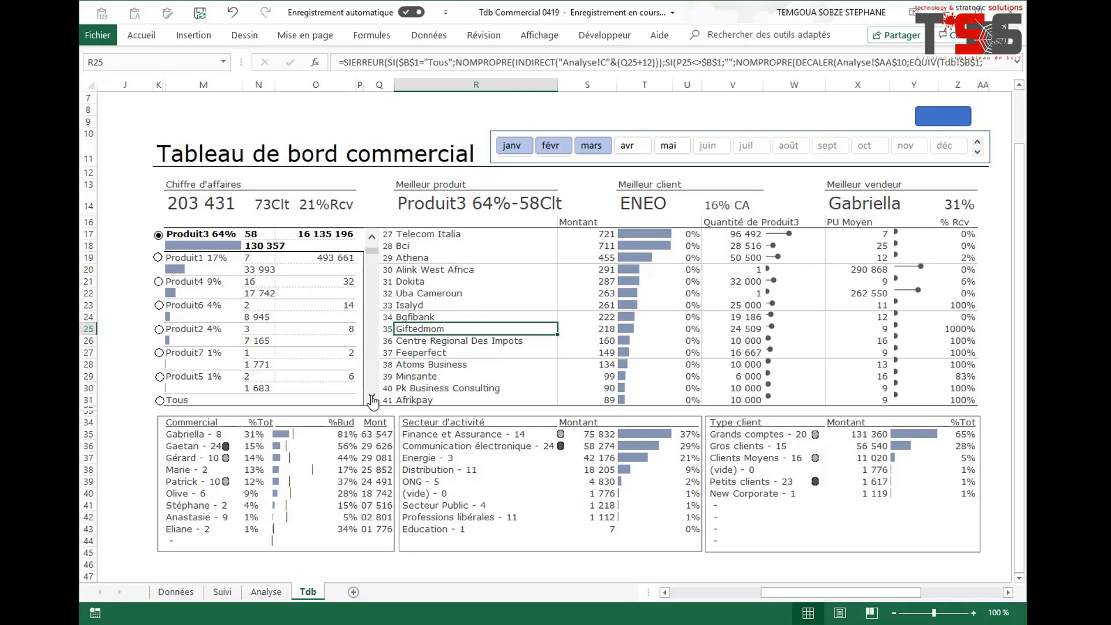
pyautogui.click(372, 398)
pyautogui.click(372, 398)
pyautogui.click(372, 398)
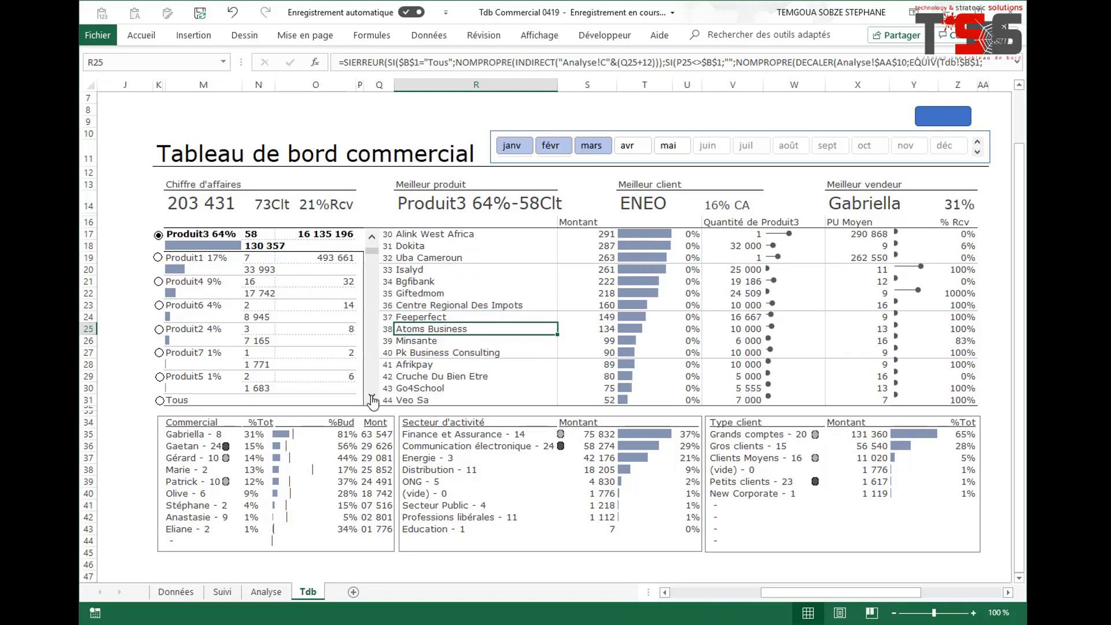
pyautogui.click(372, 398)
pyautogui.click(372, 398)
pyautogui.click(372, 398)
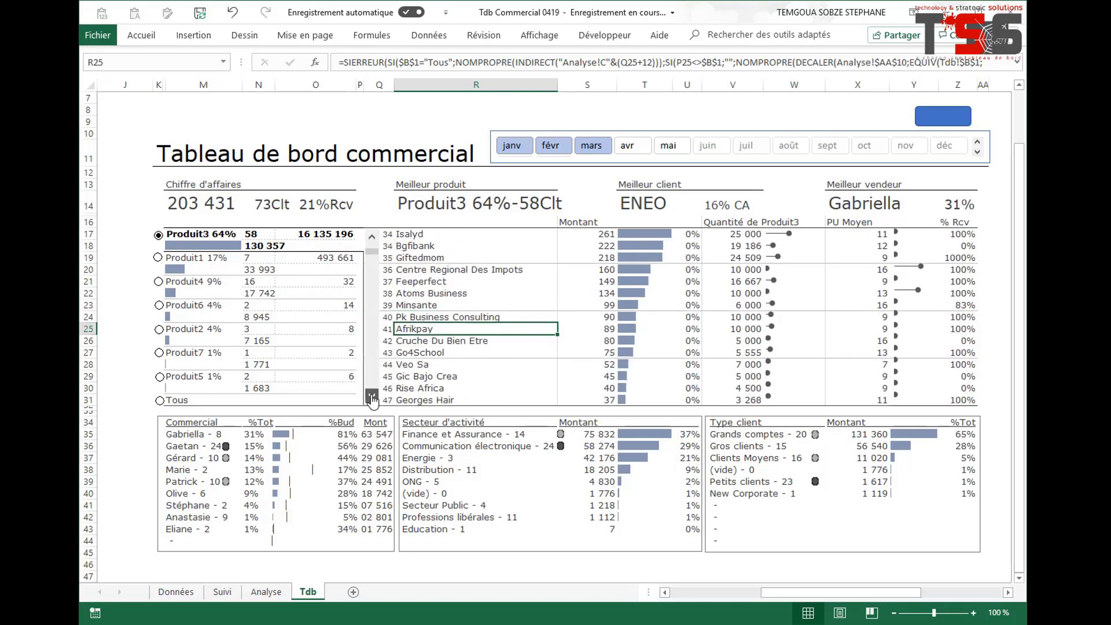
pyautogui.click(372, 398)
pyautogui.click(372, 399)
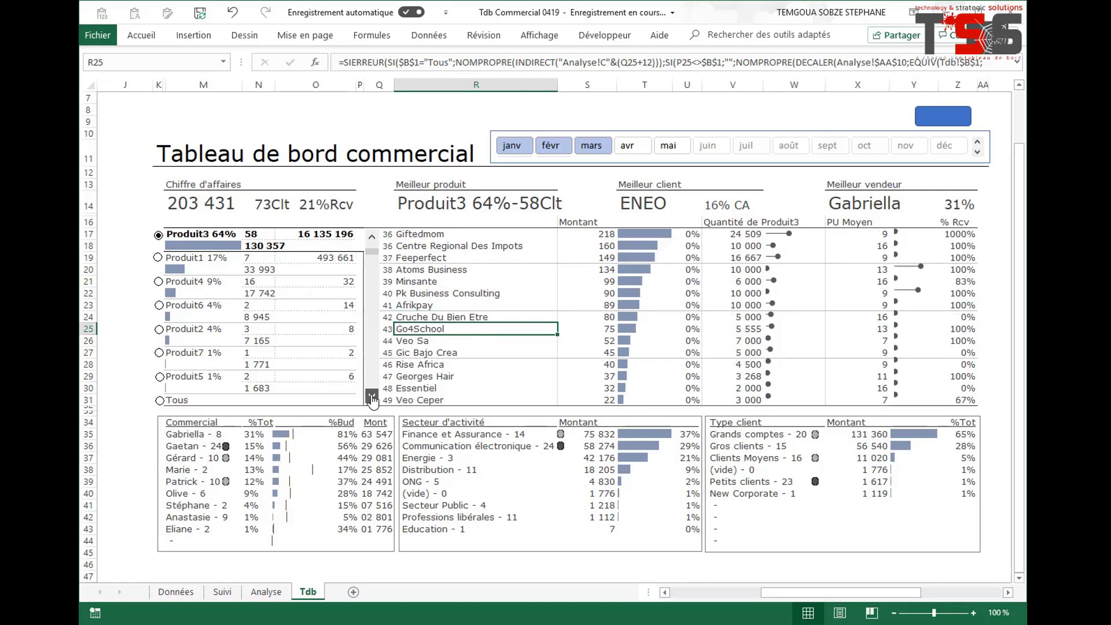
pyautogui.click(372, 399)
pyautogui.click(372, 398)
pyautogui.click(372, 399)
pyautogui.click(373, 398)
pyautogui.click(372, 398)
pyautogui.click(373, 398)
pyautogui.click(372, 398)
pyautogui.click(372, 398)
pyautogui.click(372, 398)
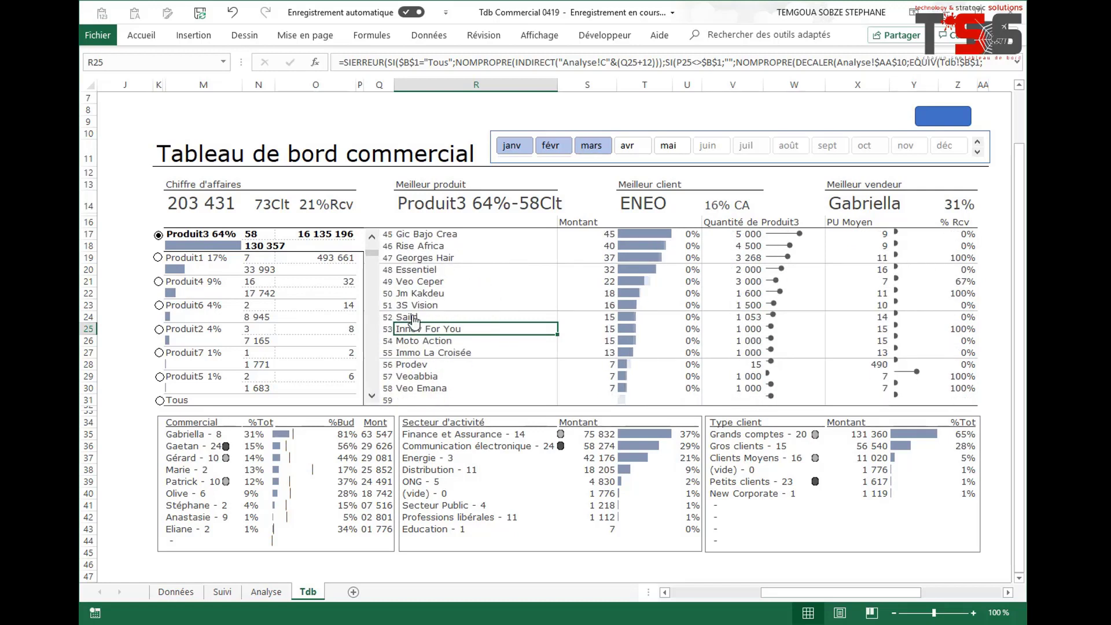
pyautogui.click(372, 398)
pyautogui.click(372, 398)
pyautogui.click(372, 398)
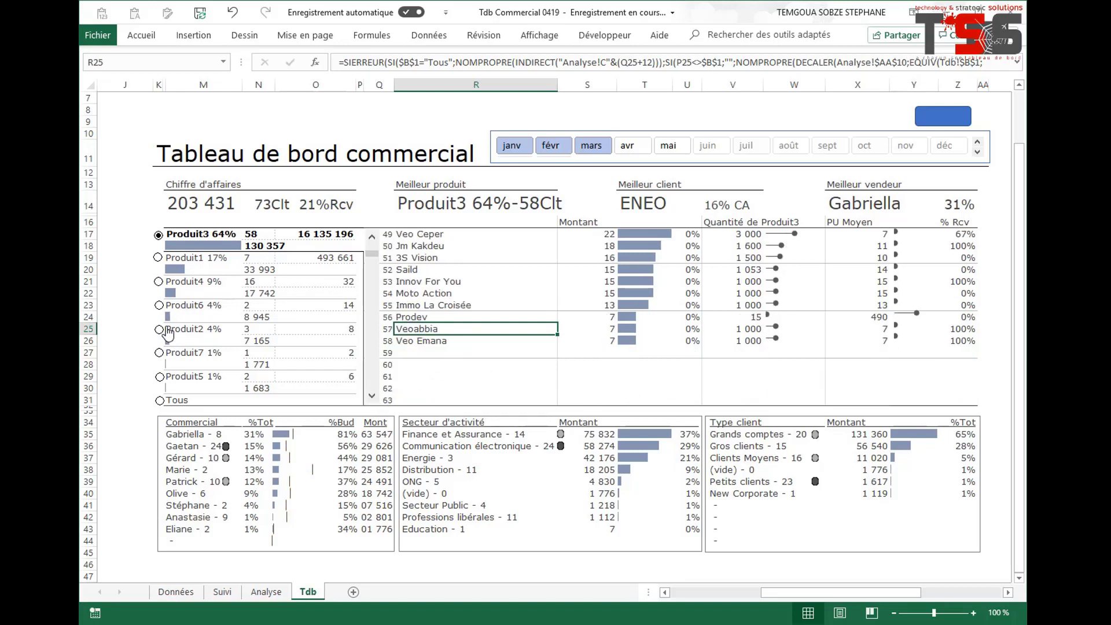
# Switch the dashboard's client ranking to Produit6 and show the list from rank 1.
pyautogui.click(160, 308)
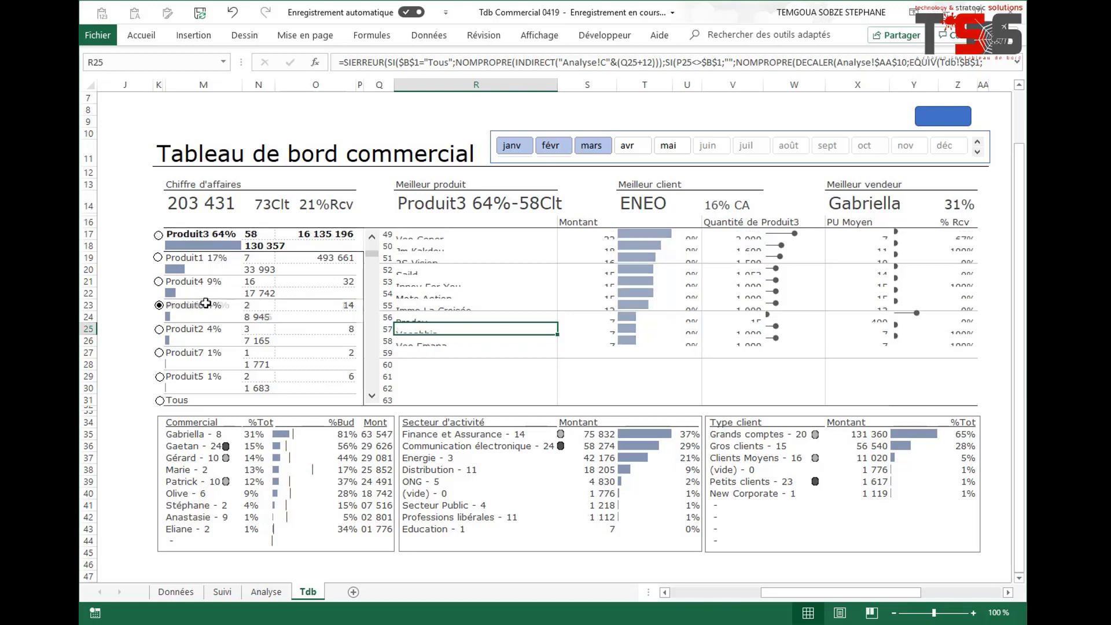
pyautogui.moveTo(373, 254)
pyautogui.mouseDown()
pyautogui.moveTo(372, 225)
pyautogui.moveTo(370, 261)
pyautogui.moveTo(372, 249)
pyautogui.mouseUp()
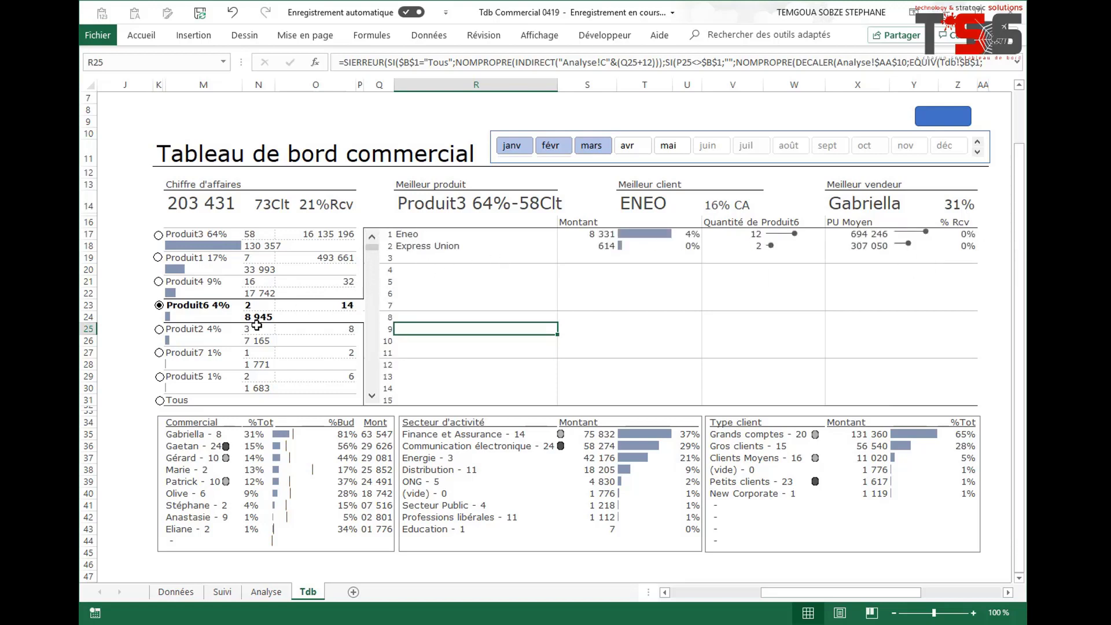
# Compare the dashboard figures for janv alone, janv to mars and janv to avr using the month filter, refreshing the dashboard.
pyautogui.click(942, 116)
pyautogui.click(513, 146)
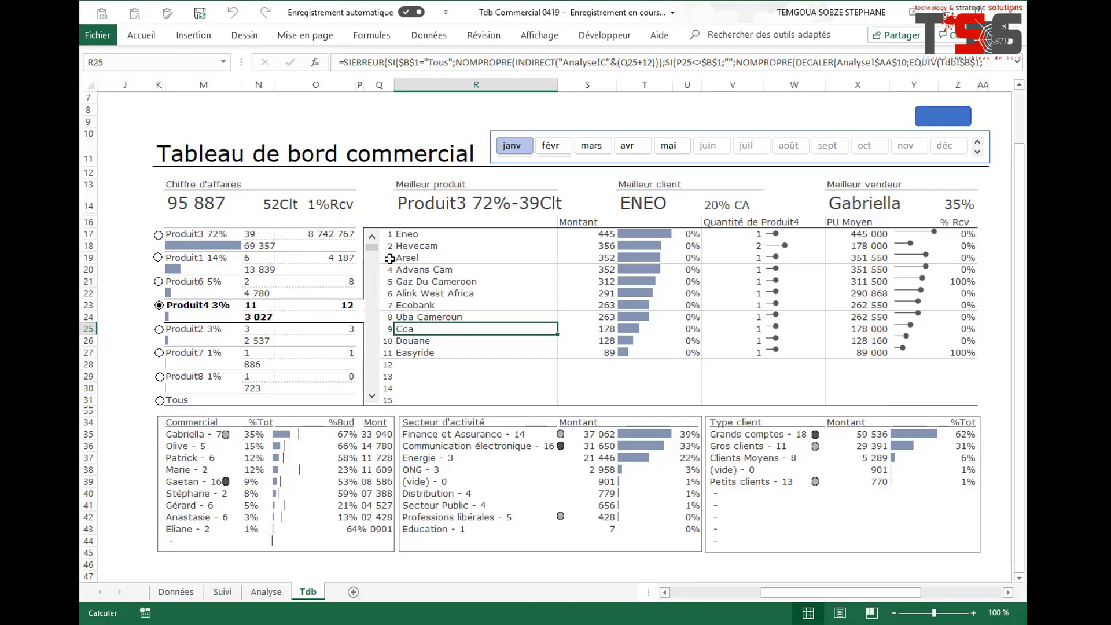
pyautogui.moveTo(510, 152); pyautogui.dragTo(592, 152)
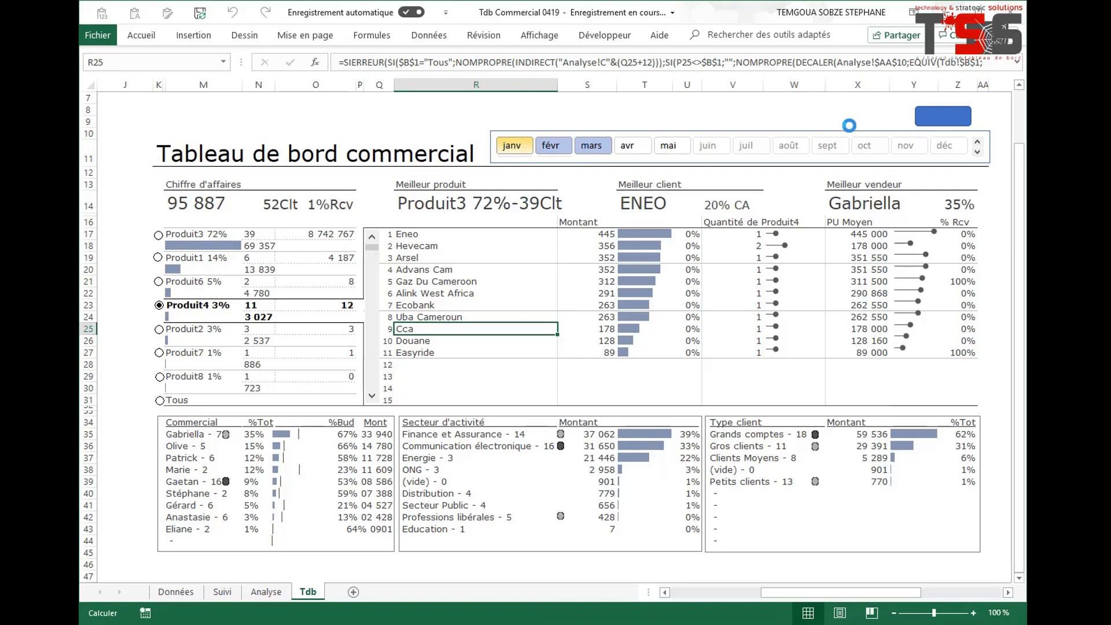
pyautogui.click(926, 123)
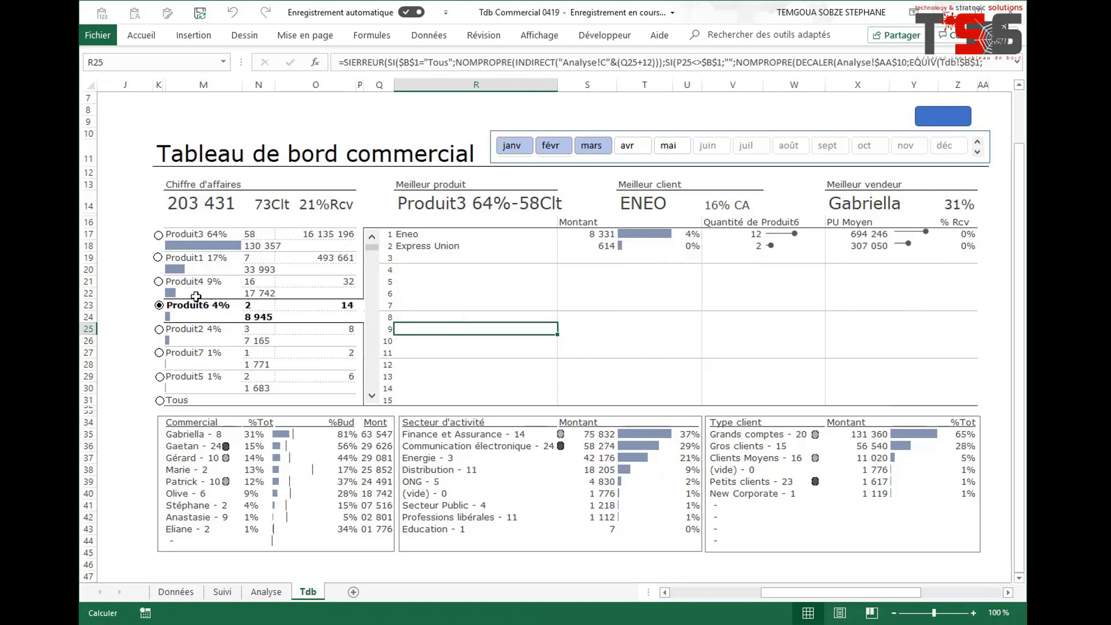
pyautogui.moveTo(514, 152); pyautogui.dragTo(639, 150)
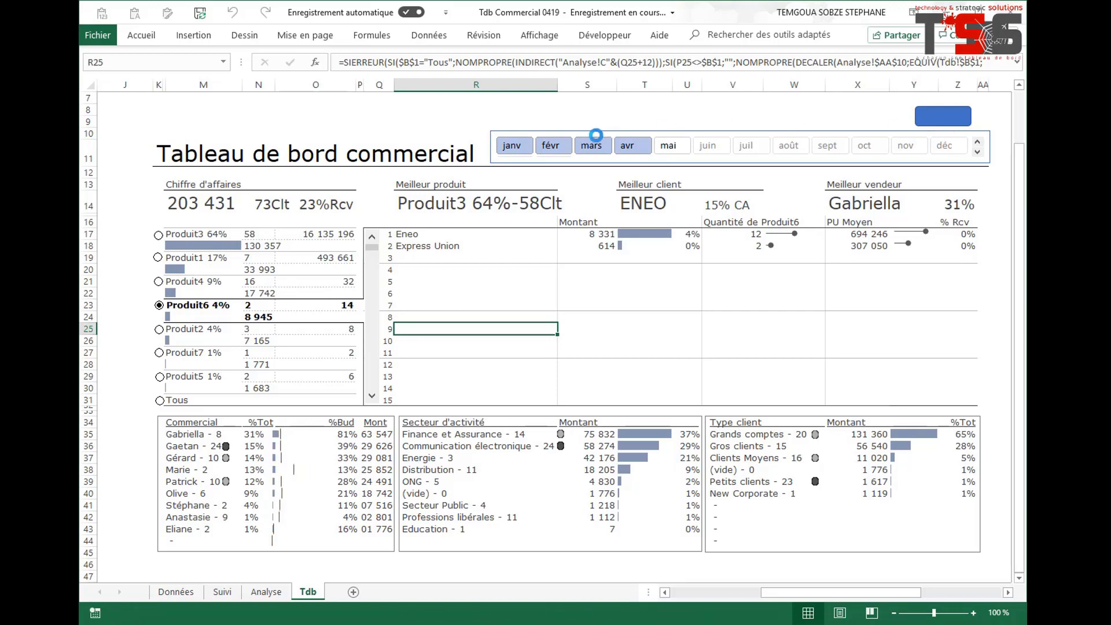
# Filter the dashboard to janv only and try to switch the client ranking to Produit3.
pyautogui.click(512, 145)
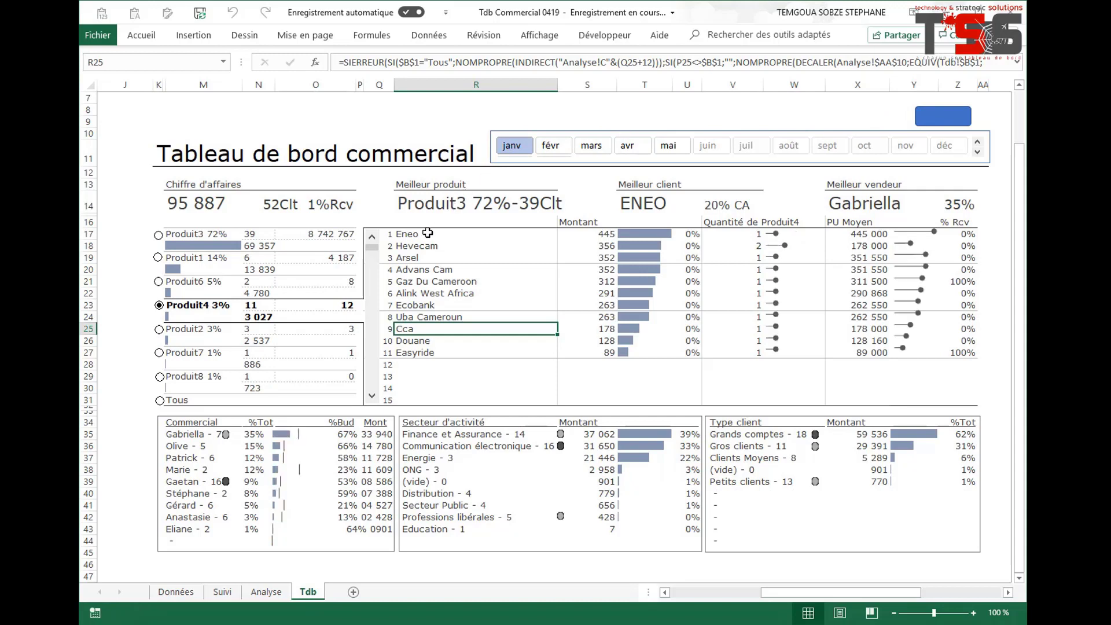
pyautogui.click(158, 236)
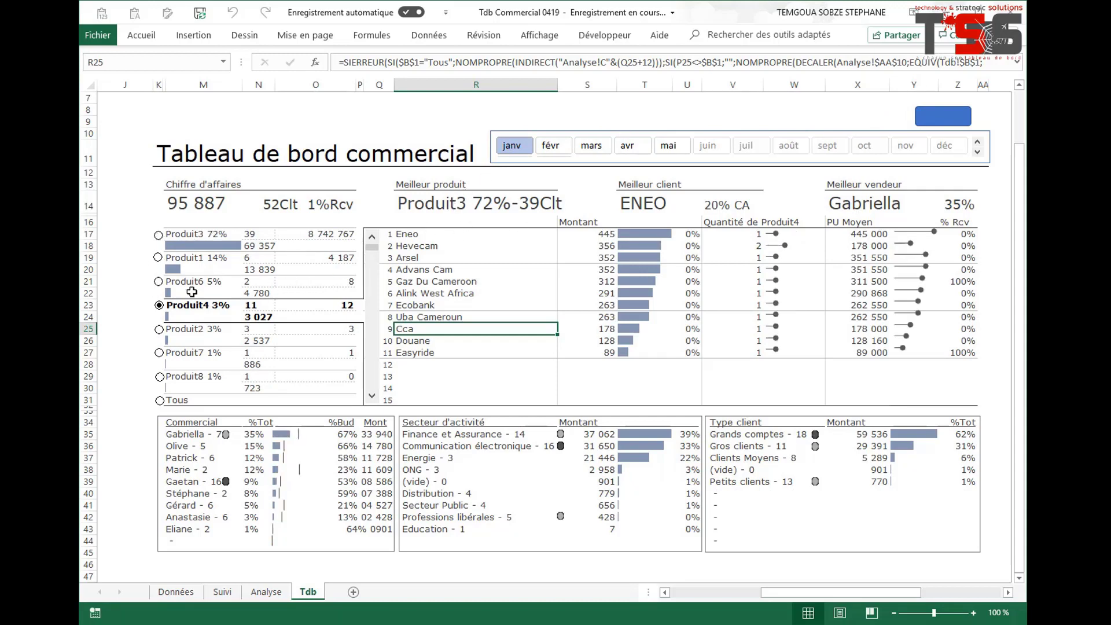